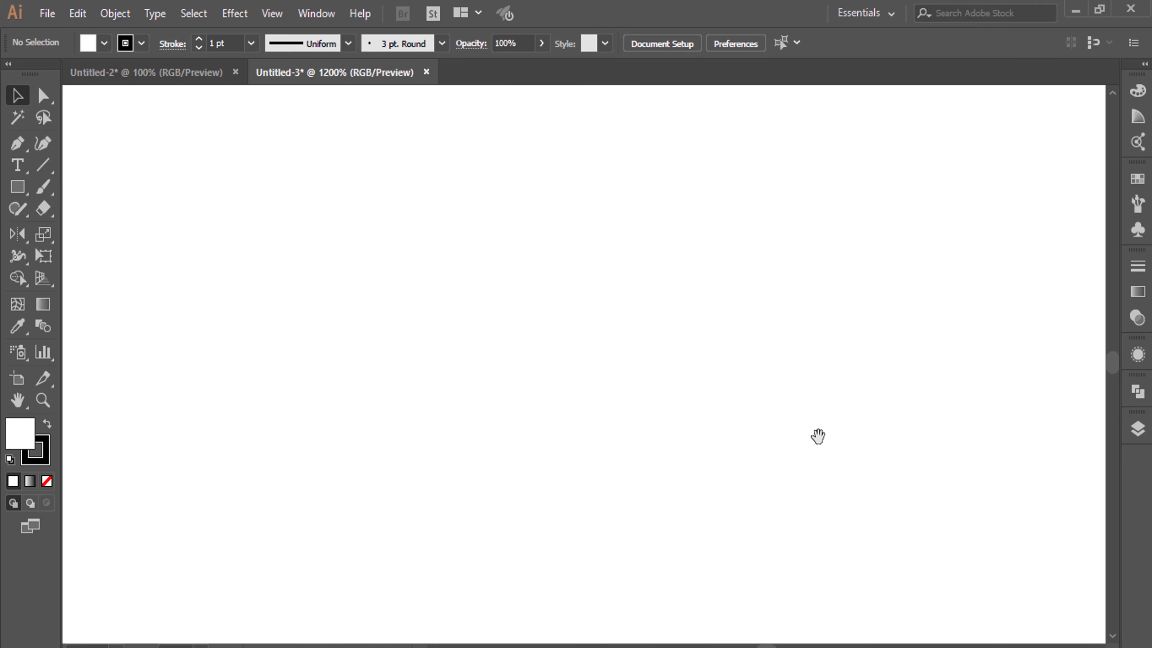
# Step: Load the Artistic_Calligraphic 1 pt Round brush and start painting the first eye ring
pyautogui.click(1138, 203)
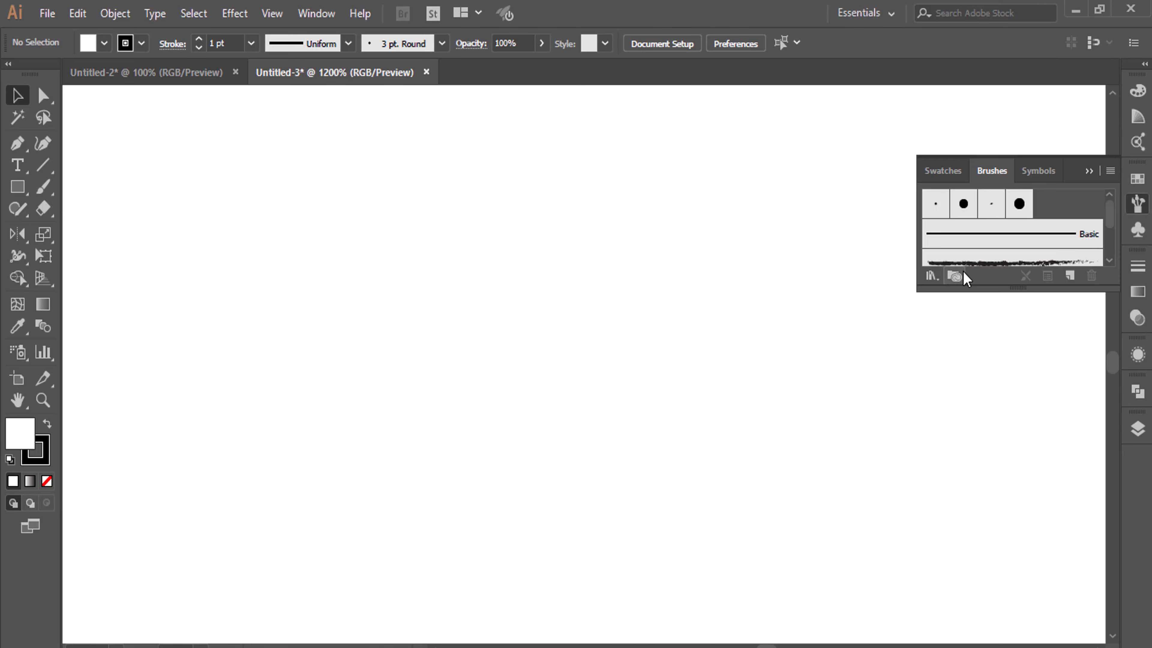
pyautogui.click(931, 275)
pyautogui.click(798, 343)
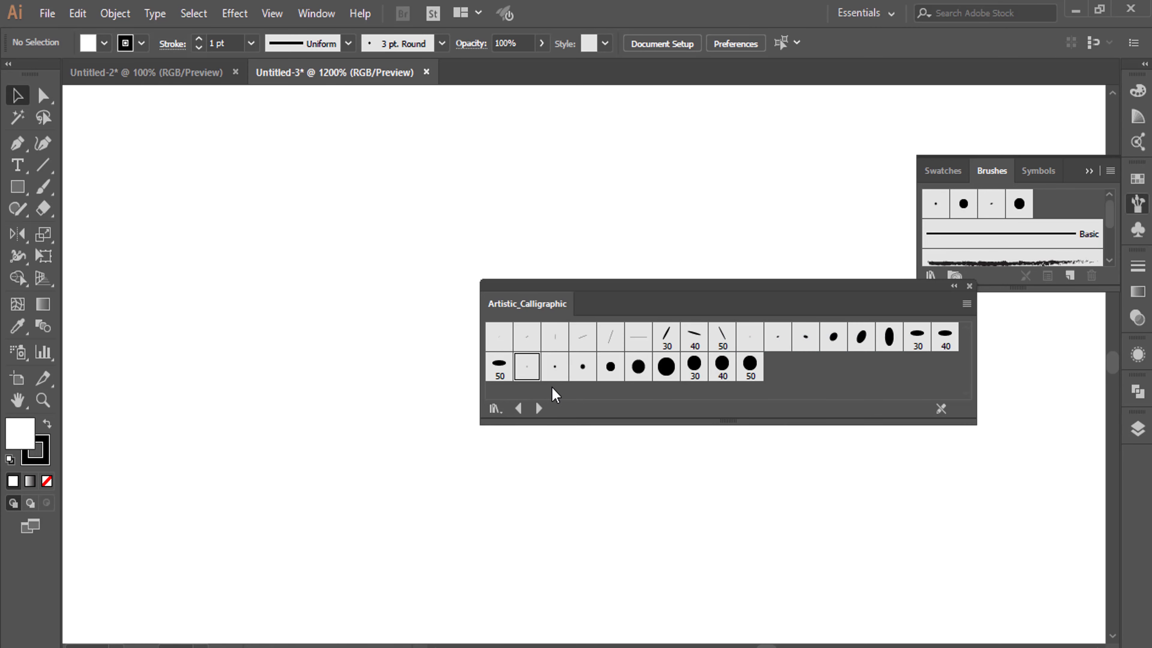
pyautogui.click(969, 286)
pyautogui.press('b')
pyautogui.moveTo(904, 251); pyautogui.dragTo(893, 410)
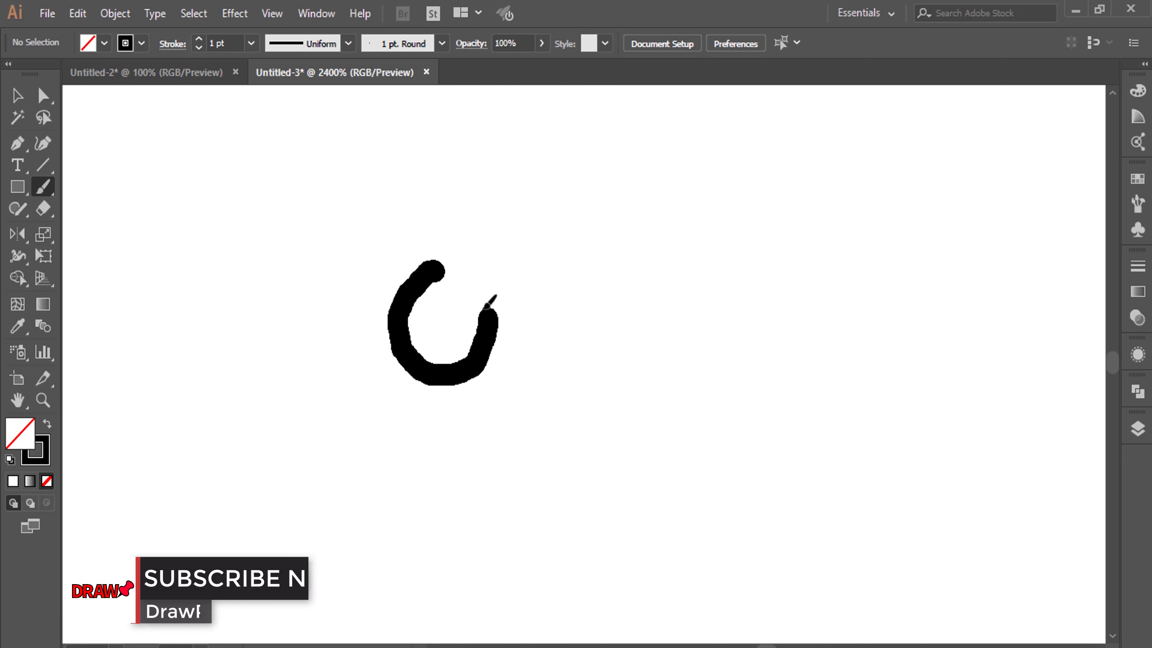
# Step: Replace the lopsided ring with a pasted copy of the good ring as the left eye
pyautogui.moveTo(456, 372); pyautogui.dragTo(495, 334)
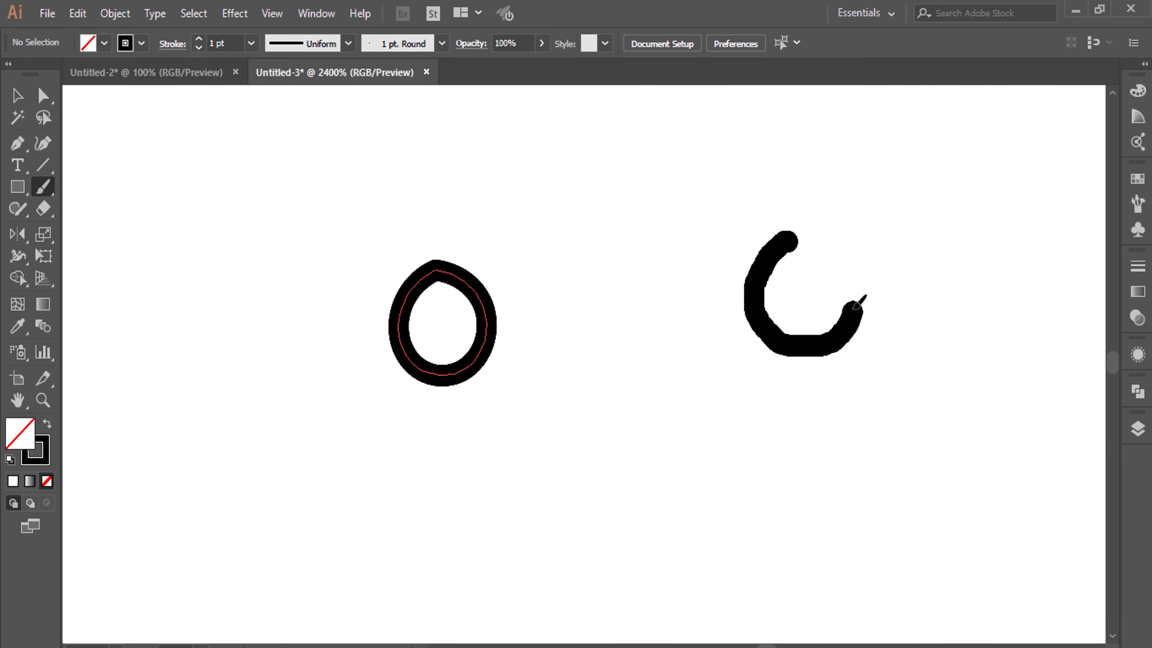
pyautogui.press('Delete')
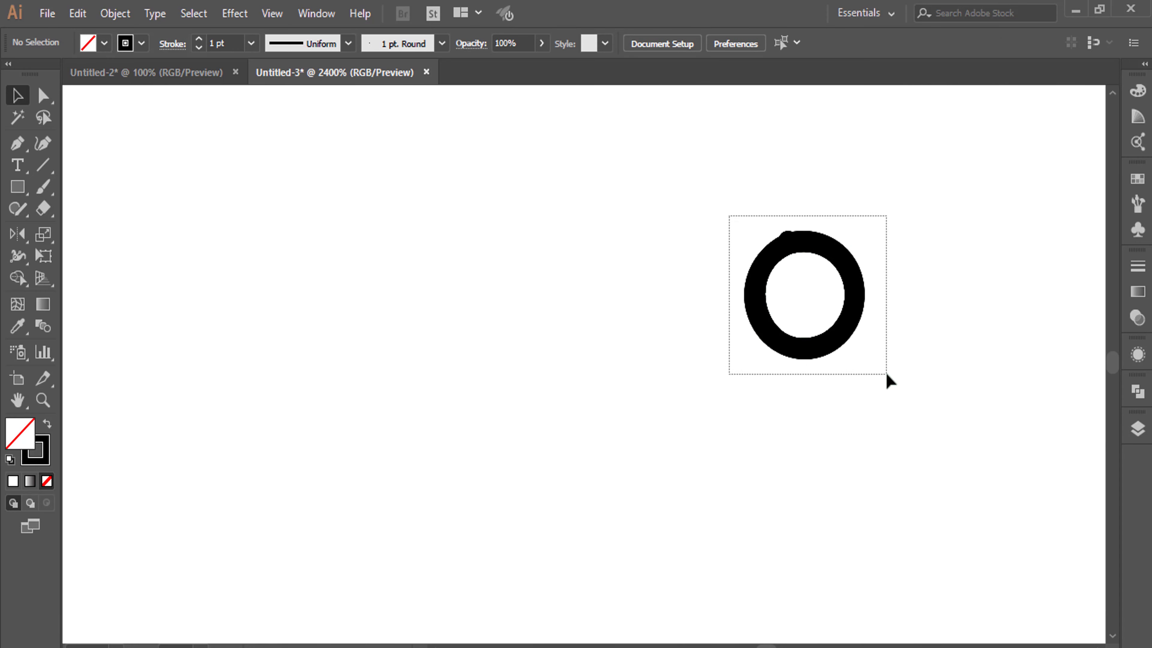
pyautogui.hotkey('ctrl', 'v')
pyautogui.moveTo(481, 300); pyautogui.dragTo(489, 294)
pyautogui.click(621, 282)
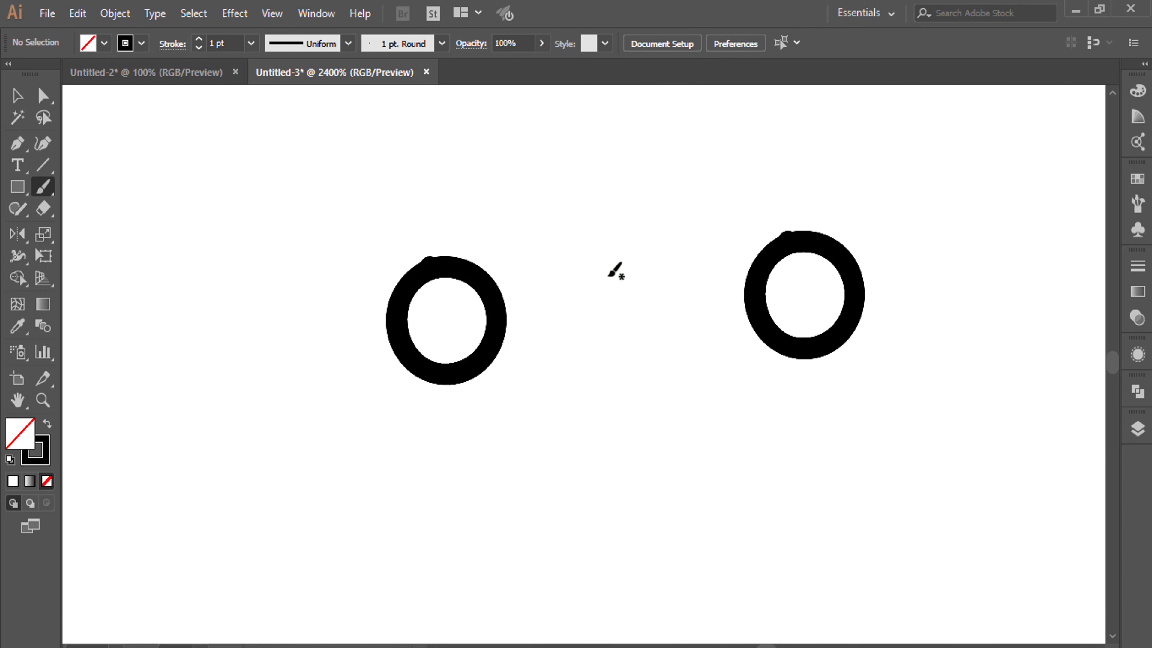
pyautogui.scroll(3, 616, 273)
pyautogui.scroll(-1, 625, 301)
pyautogui.scroll(-1, 625, 301)
pyautogui.scroll(1, 488, 457)
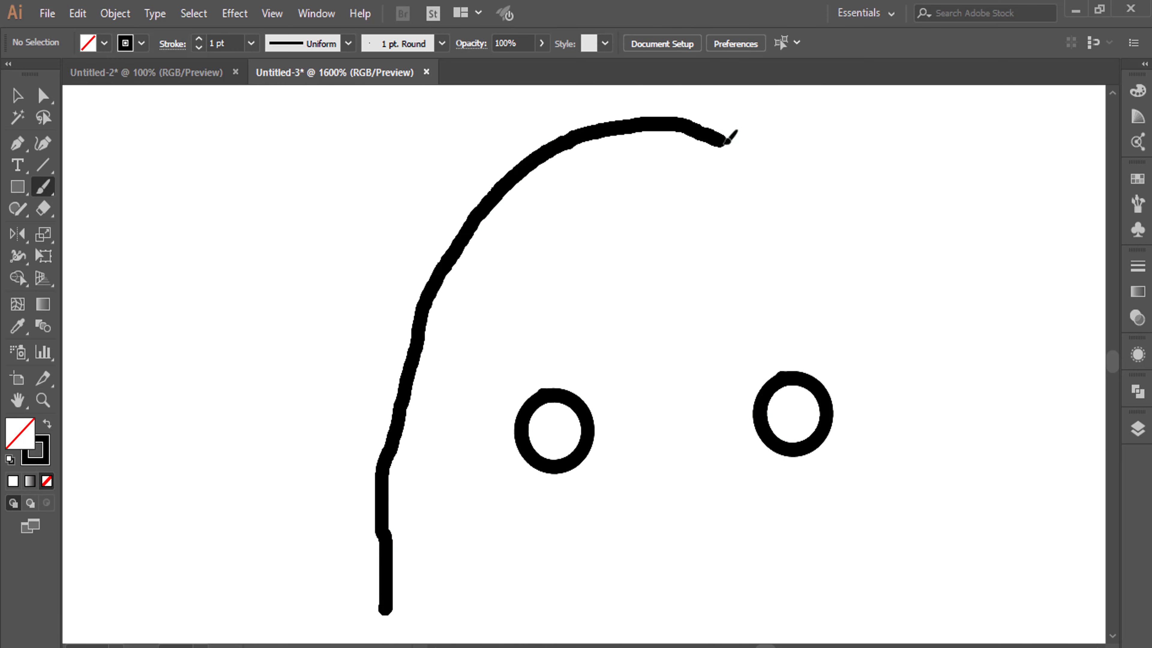
# Step: Finish the head outline over the top and join the right horn to it
pyautogui.moveTo(982, 529); pyautogui.dragTo(980, 532)
pyautogui.moveTo(570, 298); pyautogui.dragTo(596, 354)
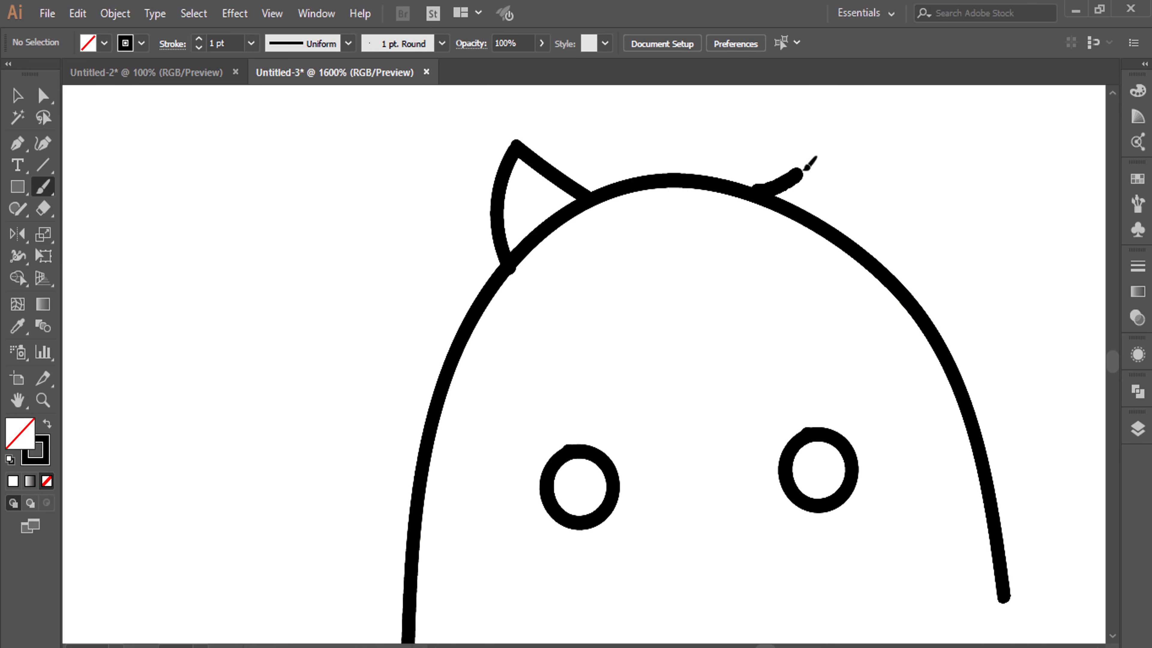
pyautogui.moveTo(853, 214); pyautogui.dragTo(853, 240)
pyautogui.moveTo(477, 367); pyautogui.dragTo(496, 316)
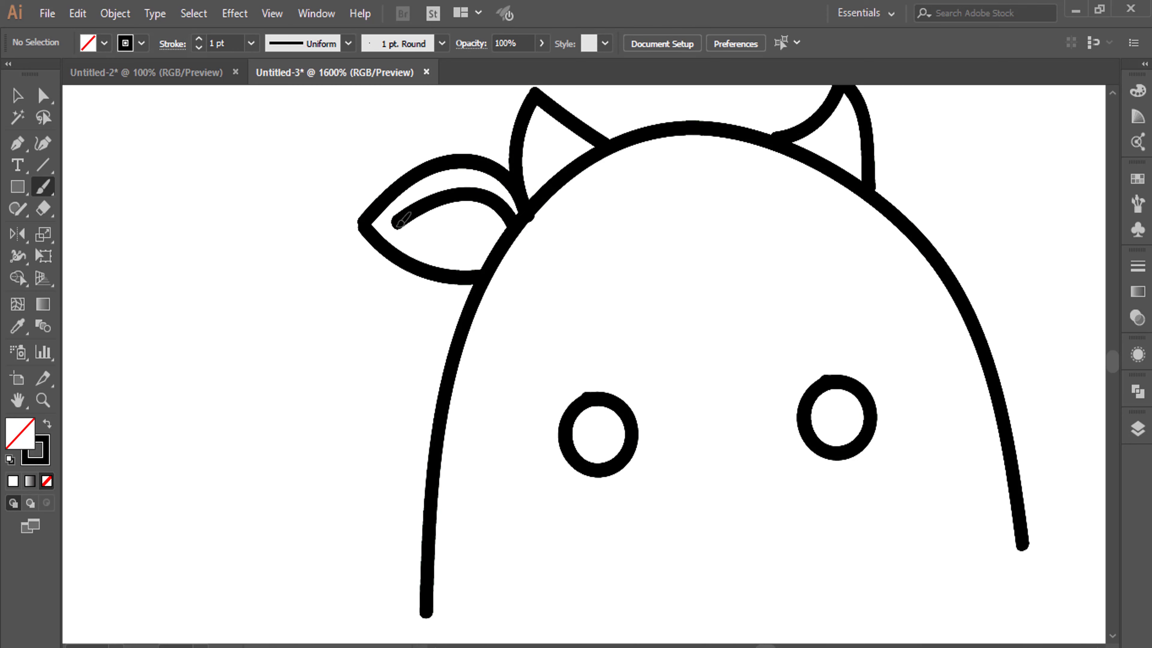
# Step: Draw both leaf-shaped ears with their inner-ear lines
pyautogui.moveTo(398, 222); pyautogui.dragTo(492, 252)
pyautogui.moveTo(721, 280); pyautogui.dragTo(626, 303)
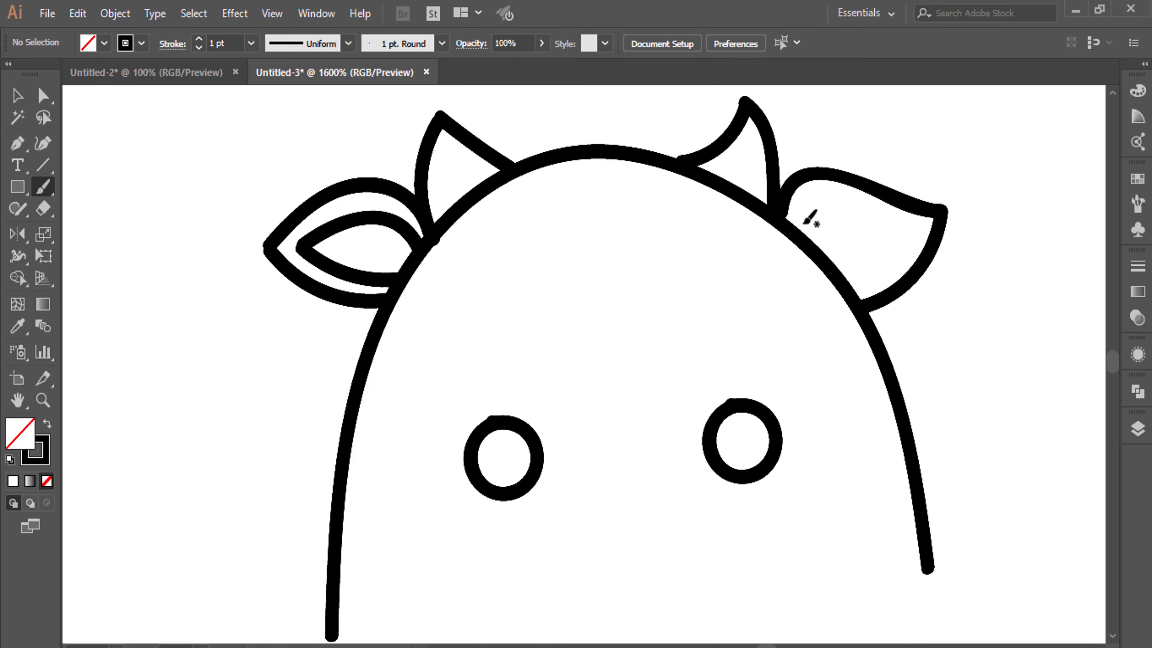
pyautogui.moveTo(880, 266); pyautogui.dragTo(857, 283)
pyautogui.scroll(-8, 584, 219)
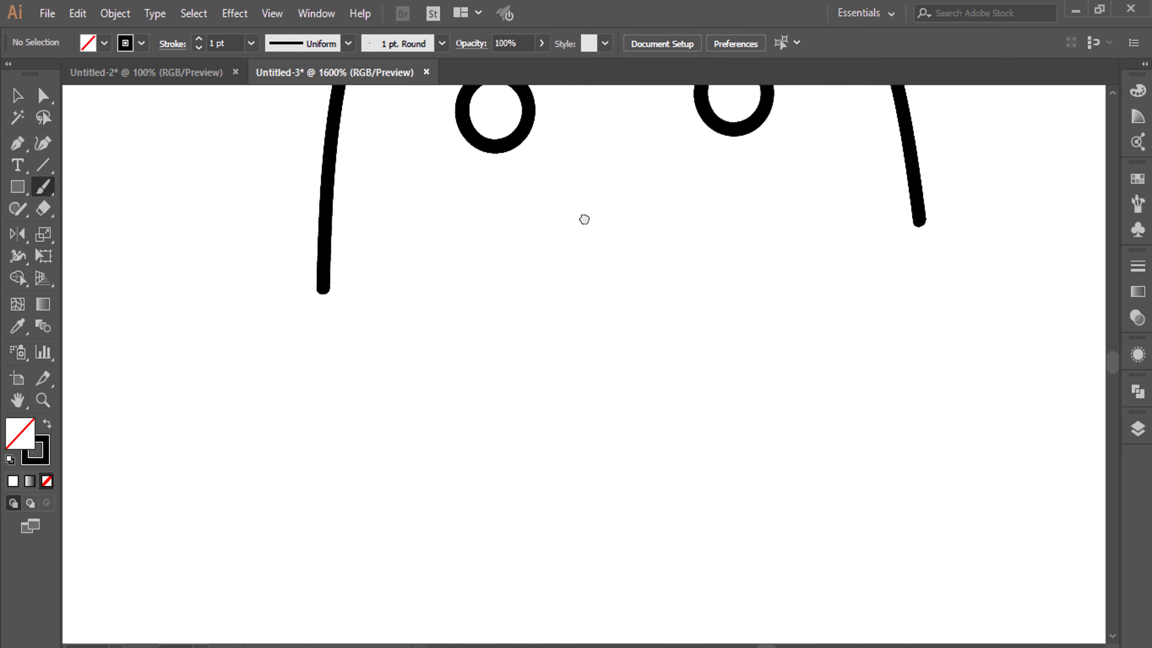
# Step: Paint the large oval muzzle under the eyes, undoing misshapen attempts until it closes smoothly
pyautogui.moveTo(712, 170)
pyautogui.mouseDown()
pyautogui.moveTo(912, 211)
pyautogui.moveTo(969, 371)
pyautogui.mouseUp()
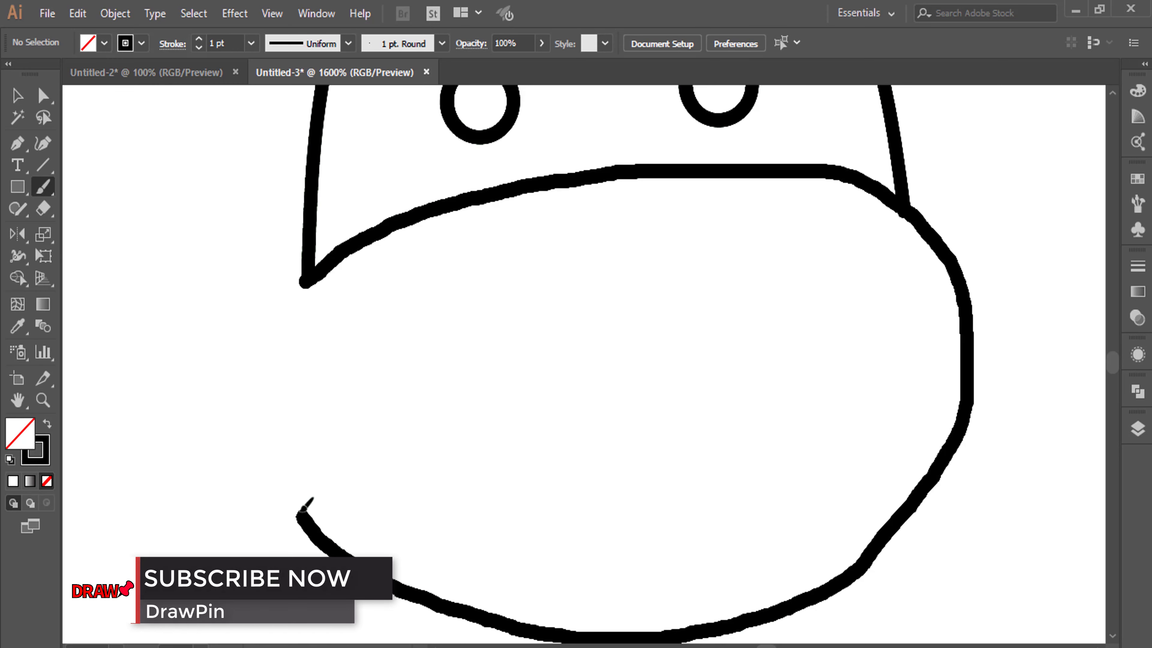
pyautogui.moveTo(294, 313); pyautogui.dragTo(317, 279)
pyautogui.hotkey('ctrl', 'z')
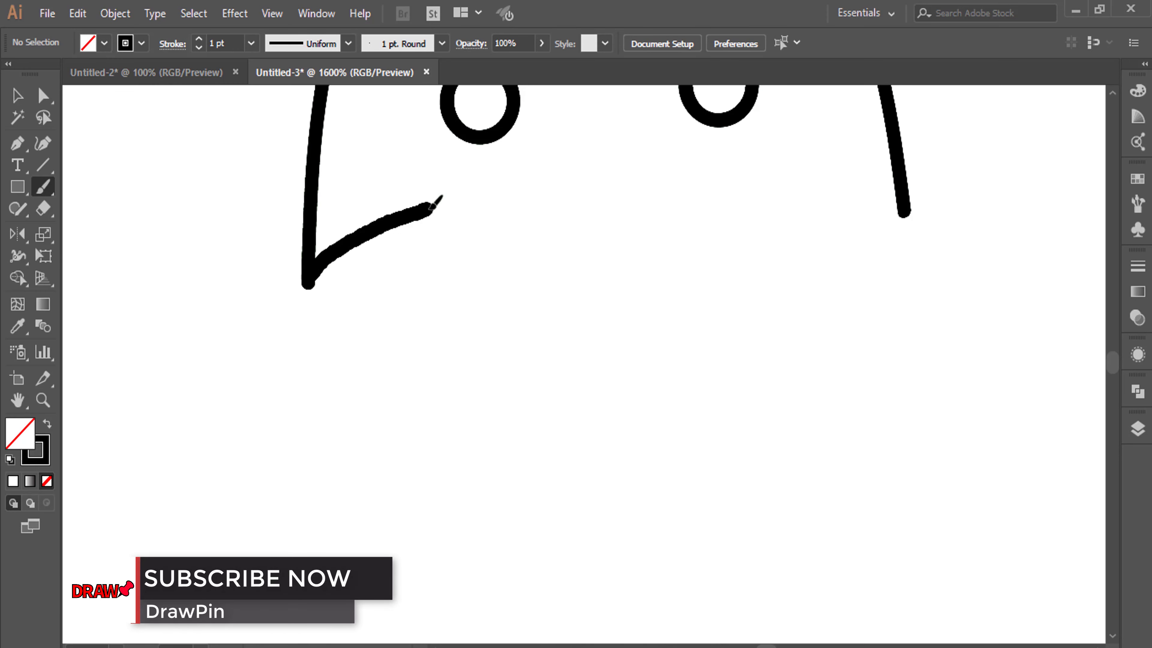
pyautogui.hotkey('ctrl', 'z')
pyautogui.moveTo(603, 176); pyautogui.dragTo(771, 172)
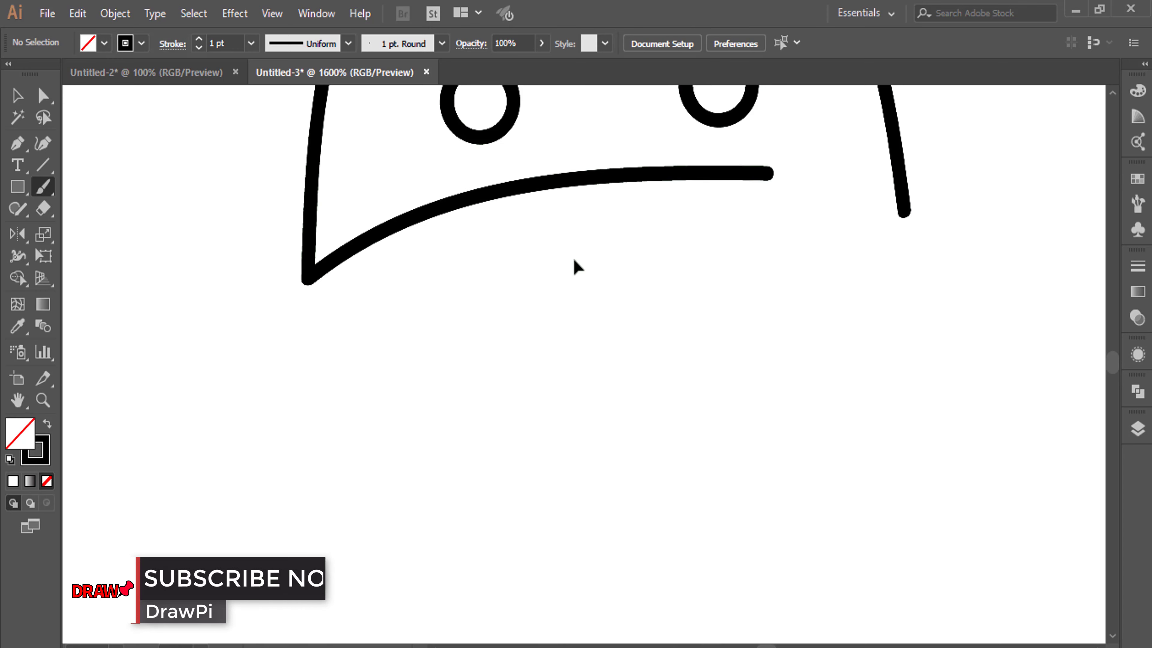
pyautogui.hotkey('ctrl', 'z')
pyautogui.moveTo(312, 282); pyautogui.dragTo(359, 240)
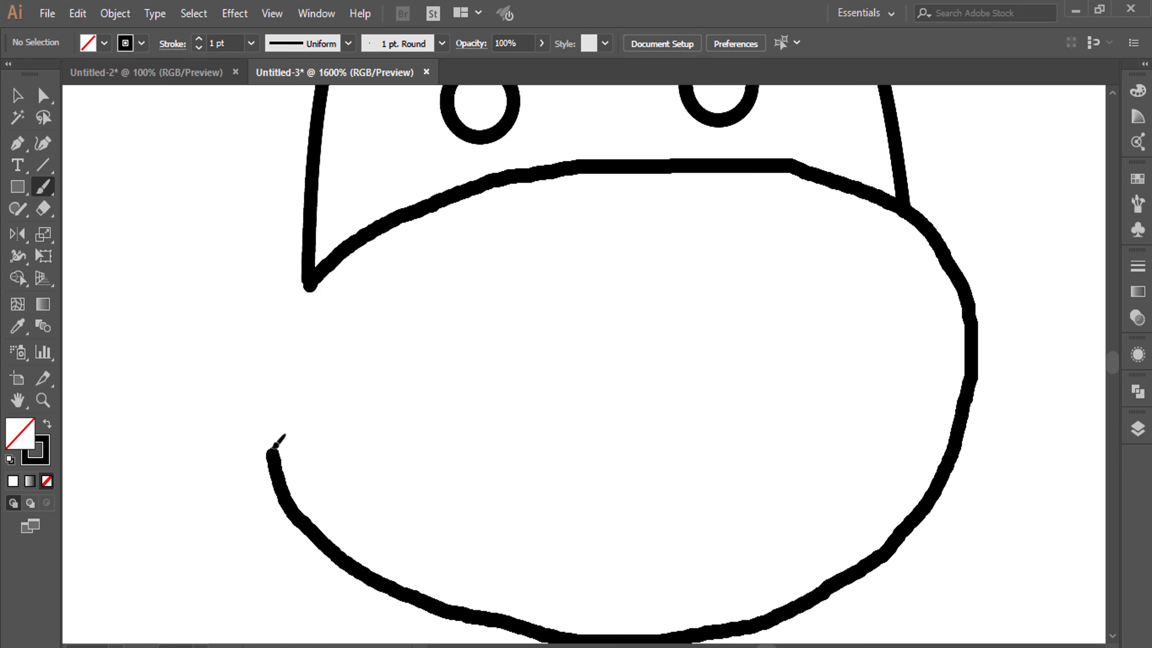
pyautogui.moveTo(289, 313); pyautogui.dragTo(312, 285)
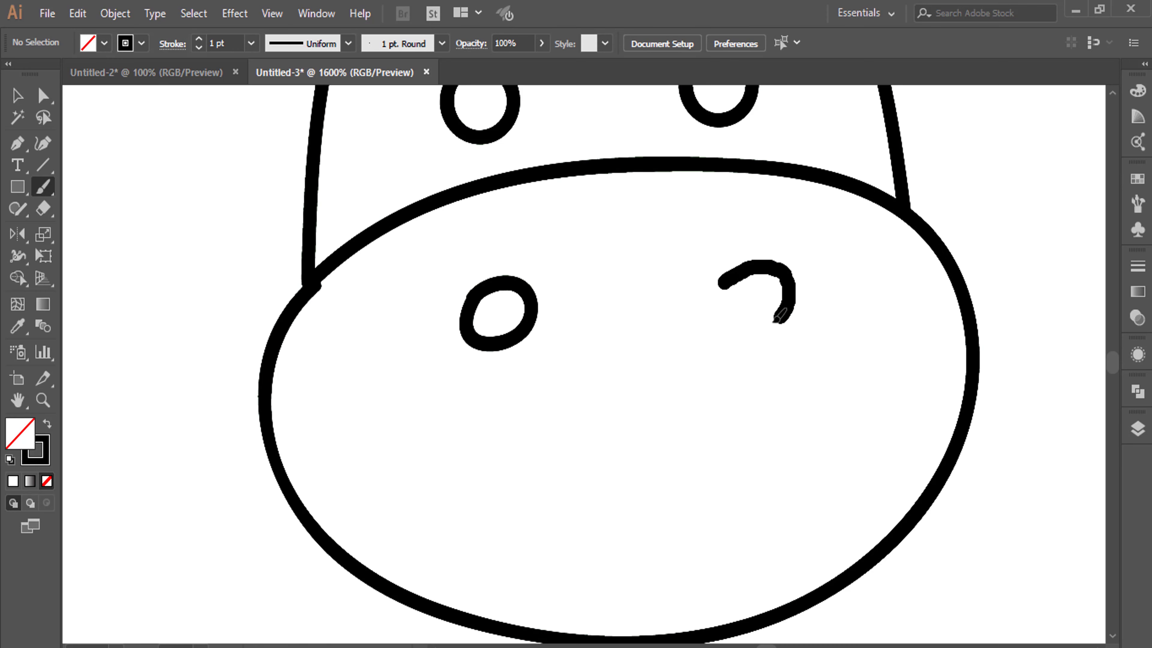
# Step: Pan the view left and down across the artboard toward the cow's back and body
pyautogui.scroll(3, 753, 323)
pyautogui.scroll(5, 687, 551)
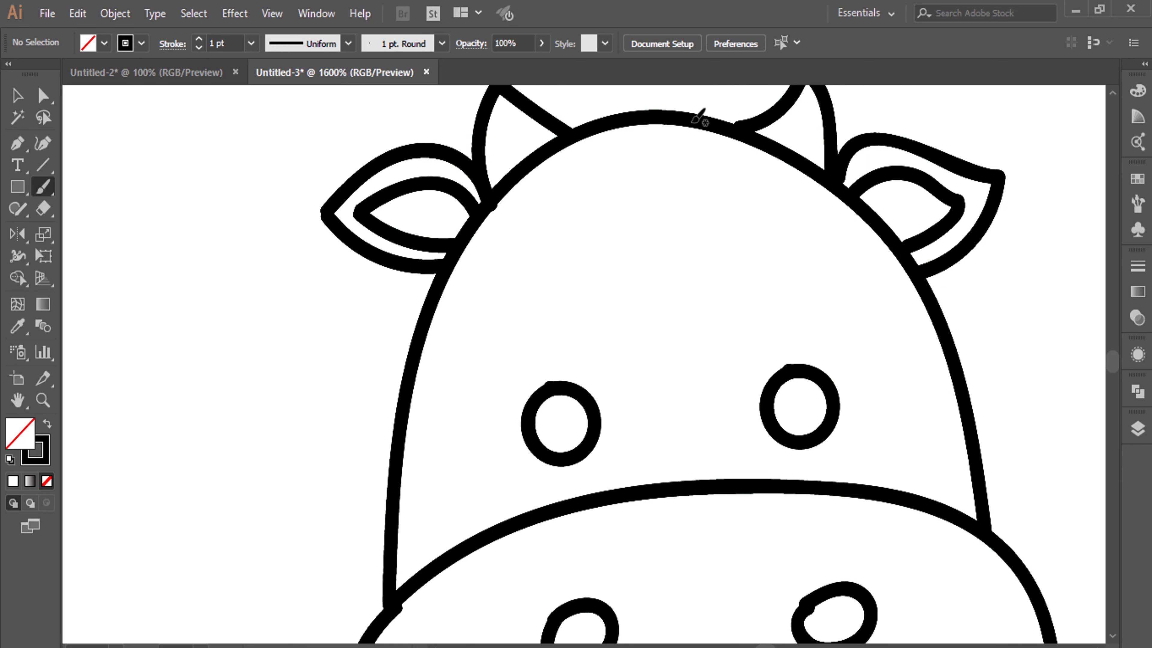
pyautogui.hscroll(-6, 686, 472)
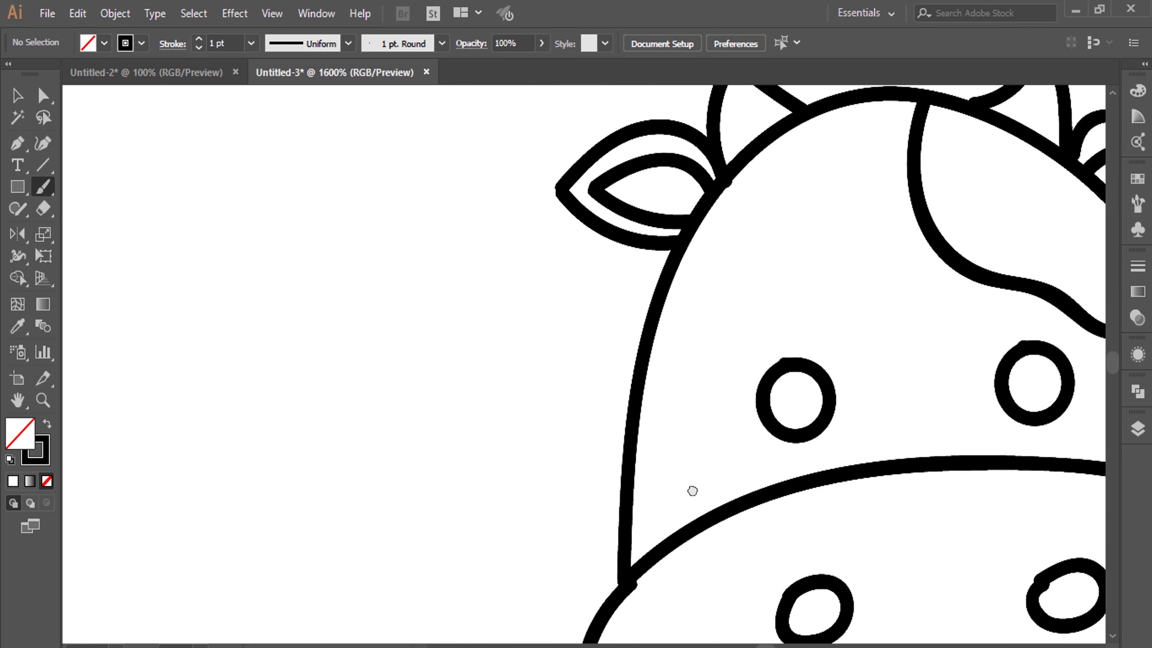
pyautogui.hscroll(-4, 688, 422)
pyautogui.scroll(-2, 689, 327)
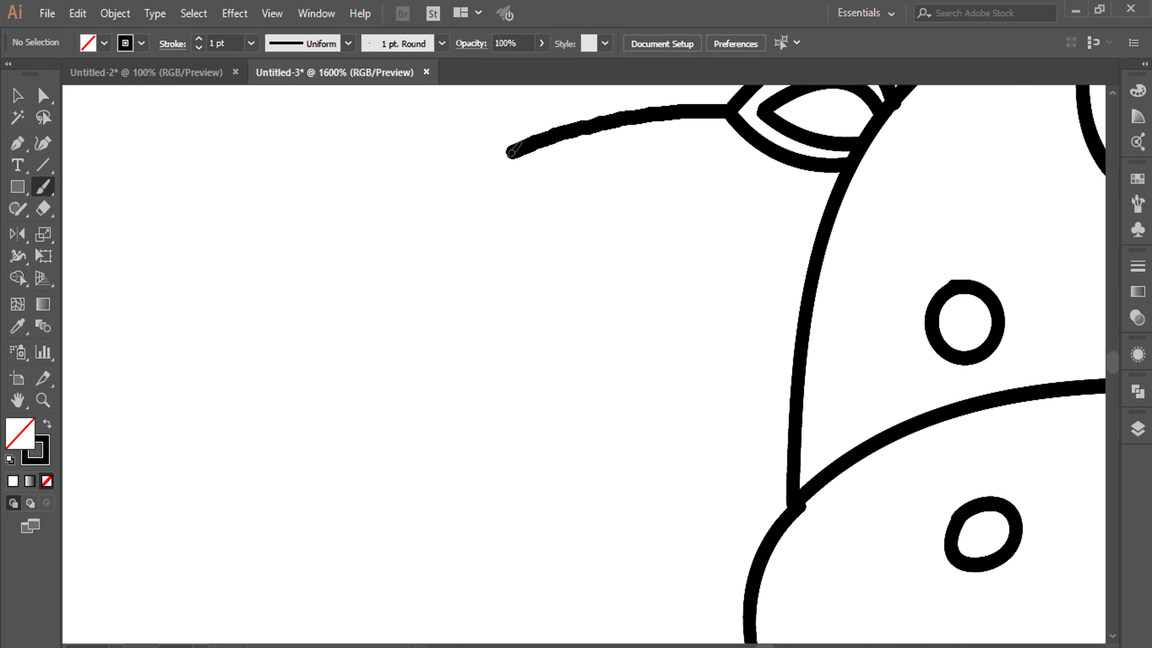
pyautogui.scroll(-3, 502, 268)
pyautogui.scroll(-3, 393, 244)
pyautogui.scroll(2, 450, 363)
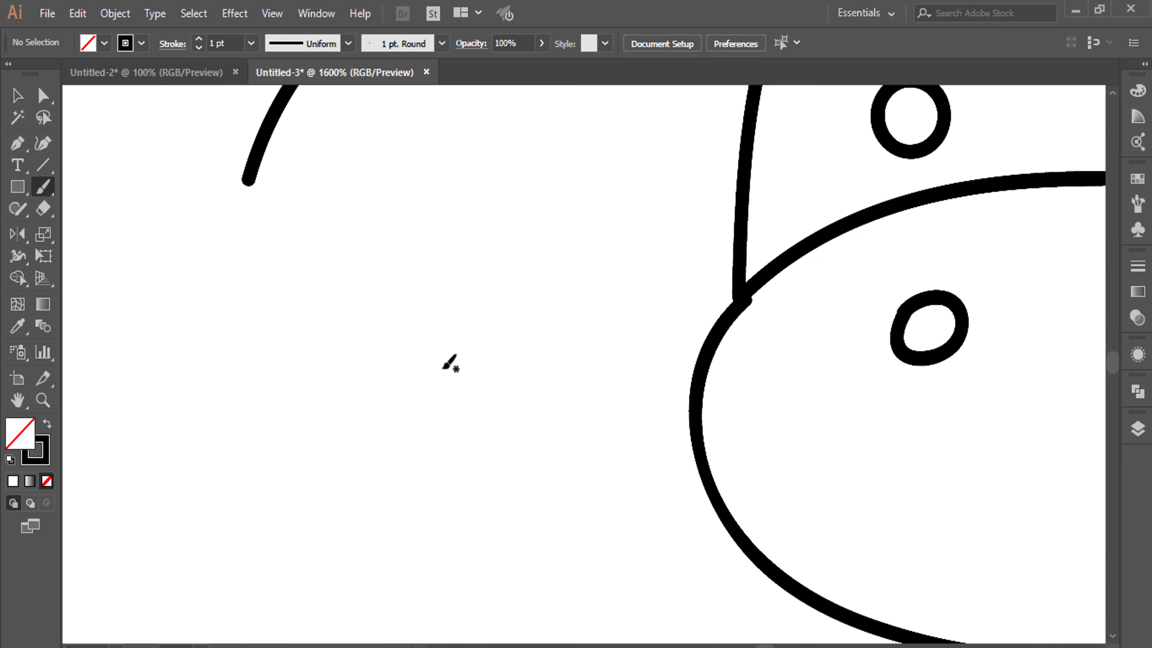
pyautogui.scroll(-1, 459, 355)
pyautogui.scroll(-3, 386, 318)
pyautogui.scroll(1, 317, 186)
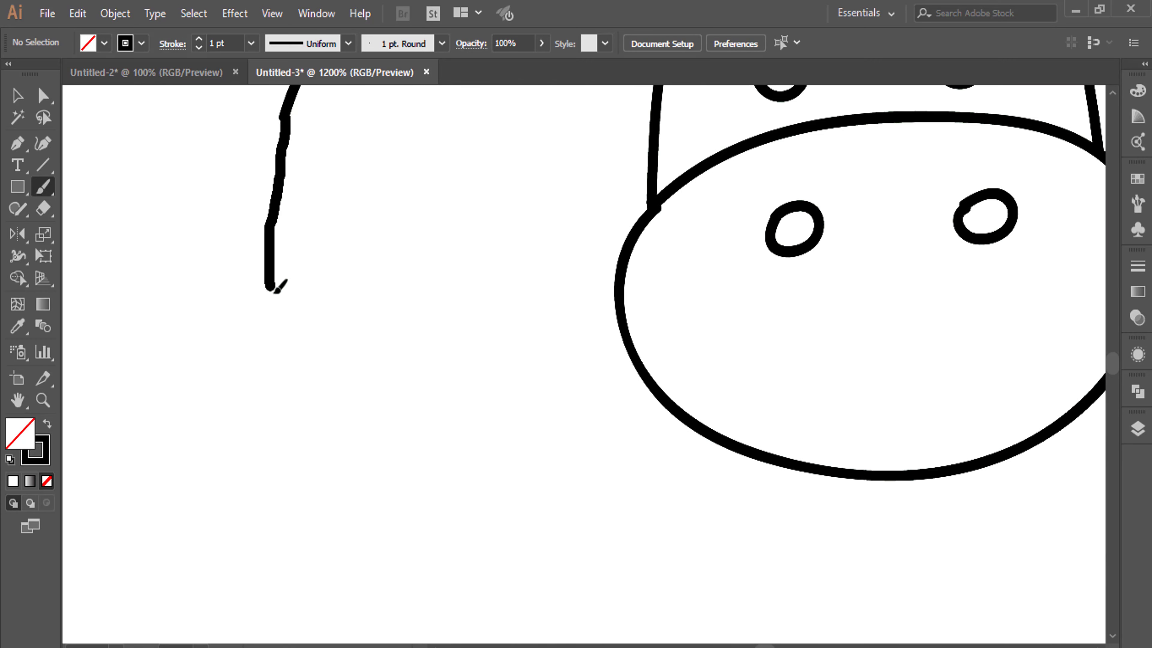
# Step: Finish the back line down the rear and draw the front legs with rounded hooves
pyautogui.moveTo(360, 533); pyautogui.dragTo(363, 543)
pyautogui.scroll(-5, 361, 381)
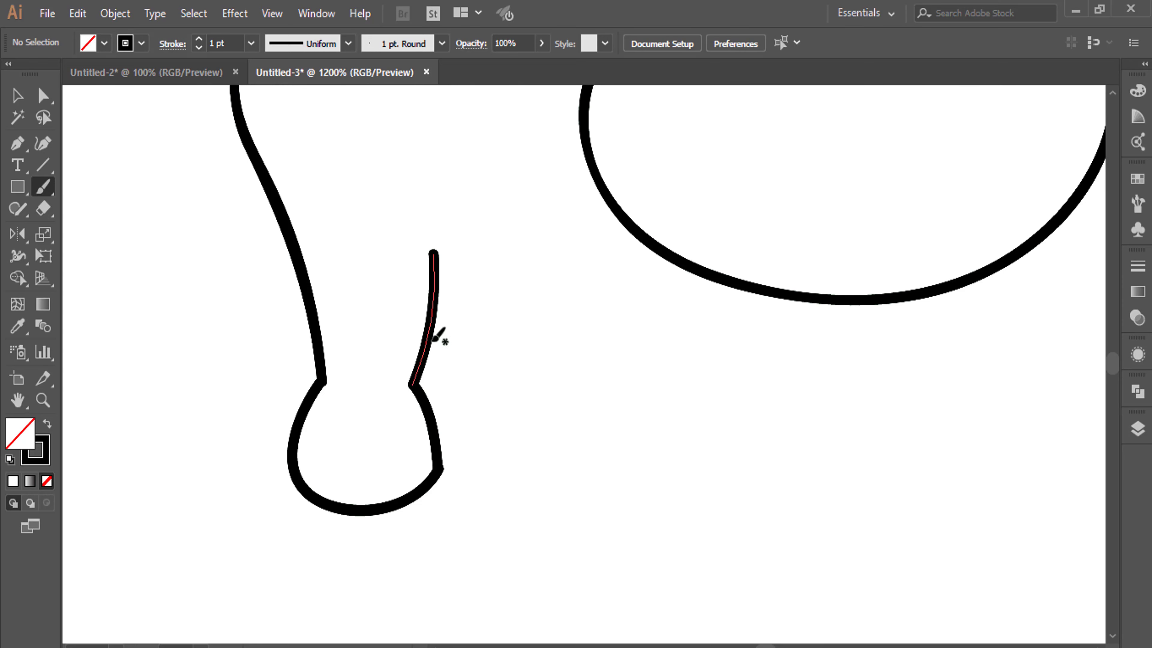
pyautogui.moveTo(433, 338); pyautogui.dragTo(459, 456)
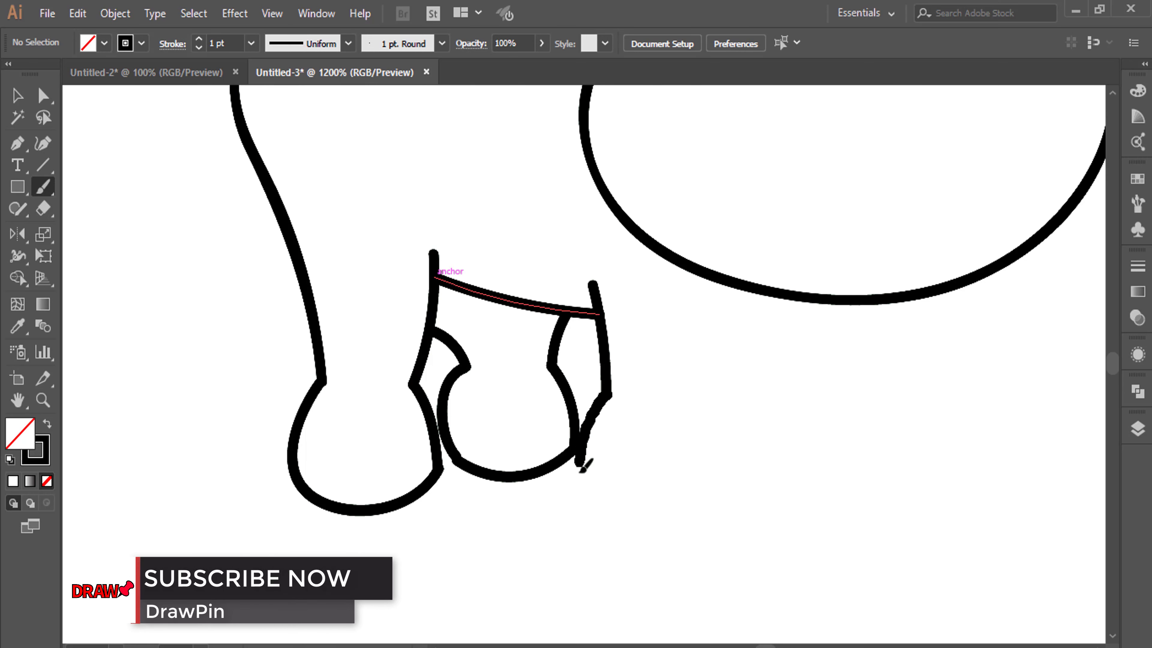
pyautogui.moveTo(585, 465)
pyautogui.mouseDown()
pyautogui.moveTo(619, 507)
pyautogui.moveTo(724, 490)
pyautogui.mouseUp()
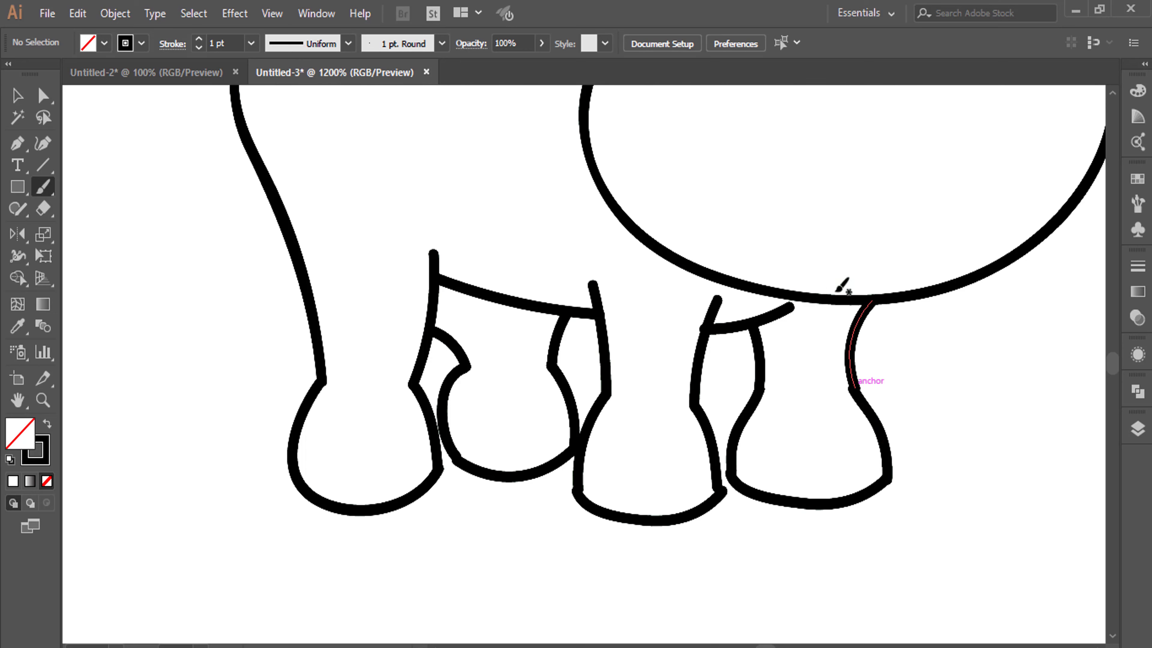
# Step: Draw the far right leg with its hoof outline and a wavy udder under the belly
pyautogui.moveTo(843, 286); pyautogui.dragTo(842, 286)
pyautogui.scroll(1, 565, 309)
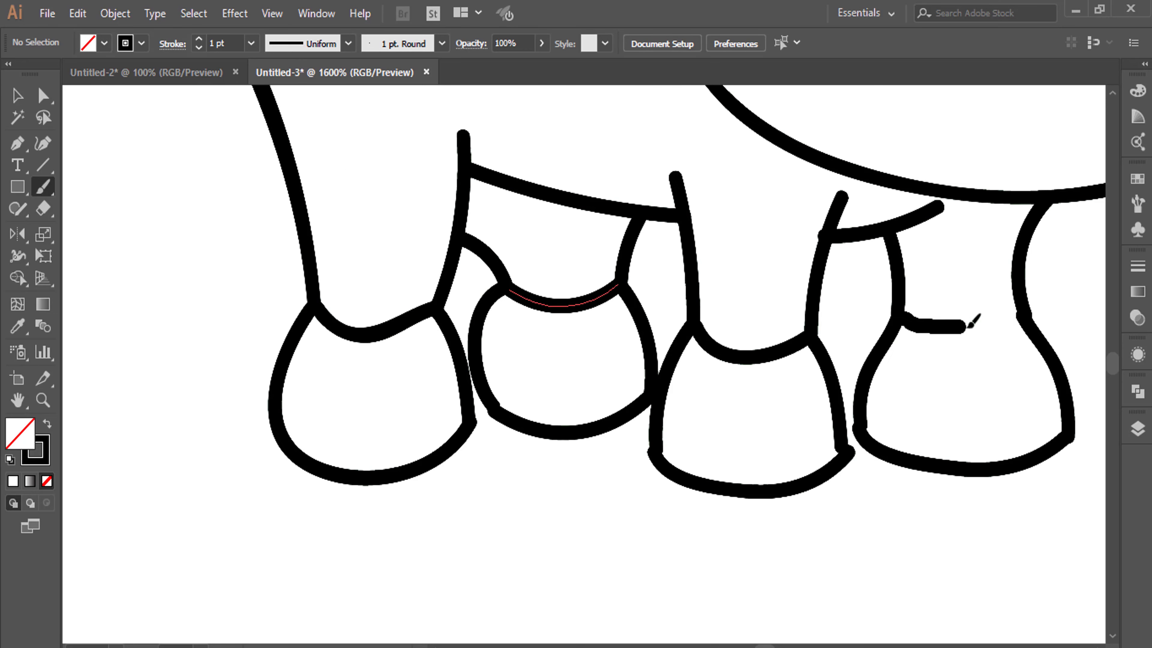
pyautogui.moveTo(967, 325); pyautogui.dragTo(1028, 297)
pyautogui.moveTo(530, 286); pyautogui.dragTo(532, 346)
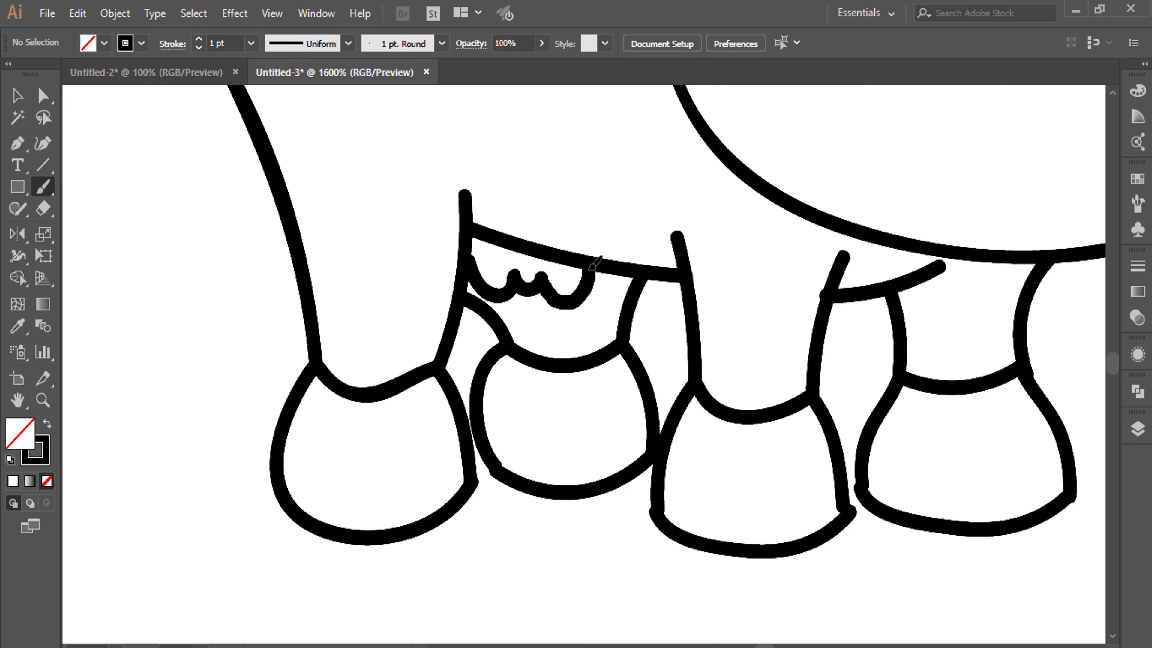
pyautogui.moveTo(765, 250); pyautogui.dragTo(764, 311)
pyautogui.moveTo(741, 113)
pyautogui.mouseDown()
pyautogui.moveTo(741, 227)
pyautogui.moveTo(792, 188)
pyautogui.mouseUp()
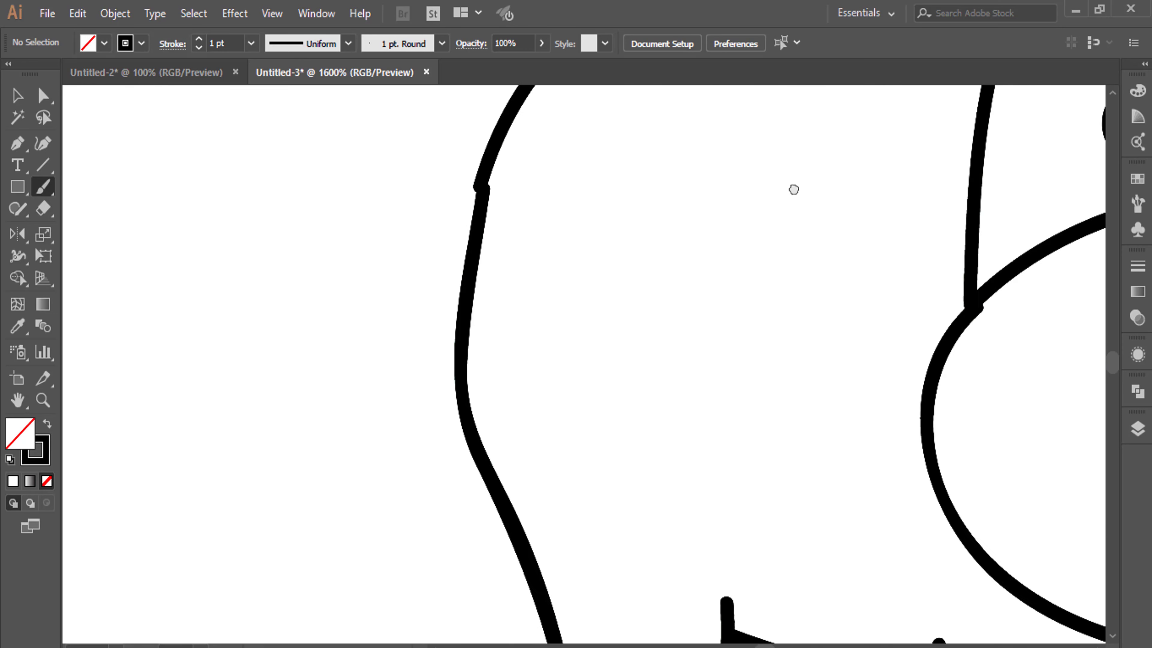
# Step: Draw the tufted tail curving from the cow's back
pyautogui.moveTo(528, 147); pyautogui.dragTo(468, 196)
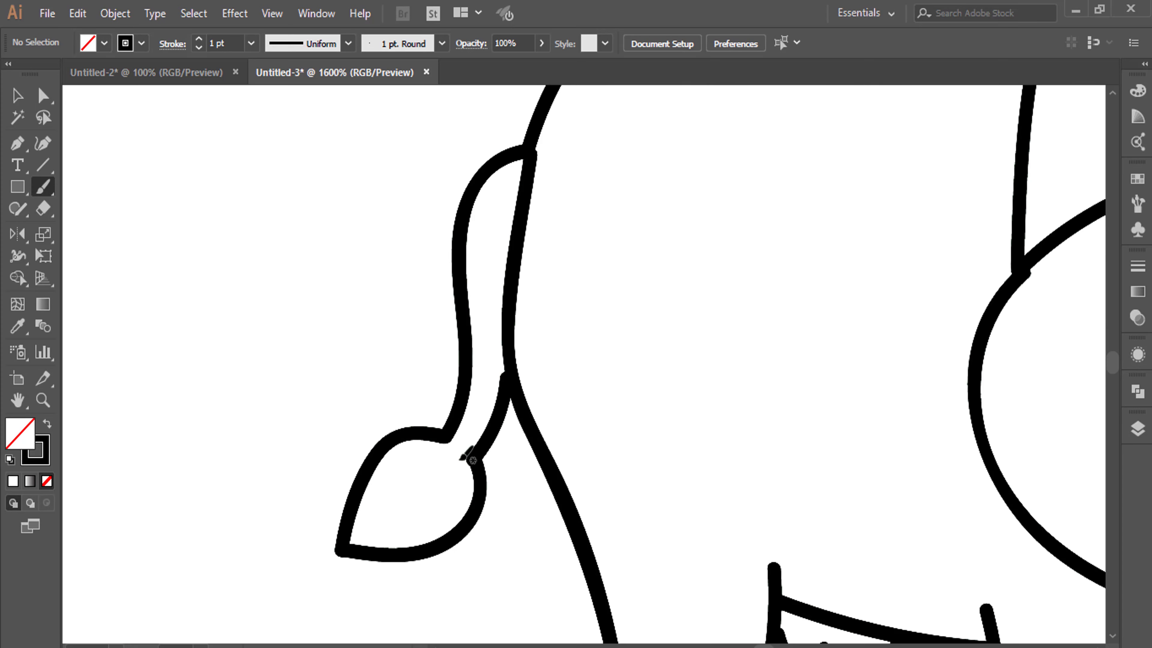
pyautogui.hscroll(3, 638, 334)
pyautogui.scroll(3, 754, 259)
pyautogui.scroll(-2, 771, 244)
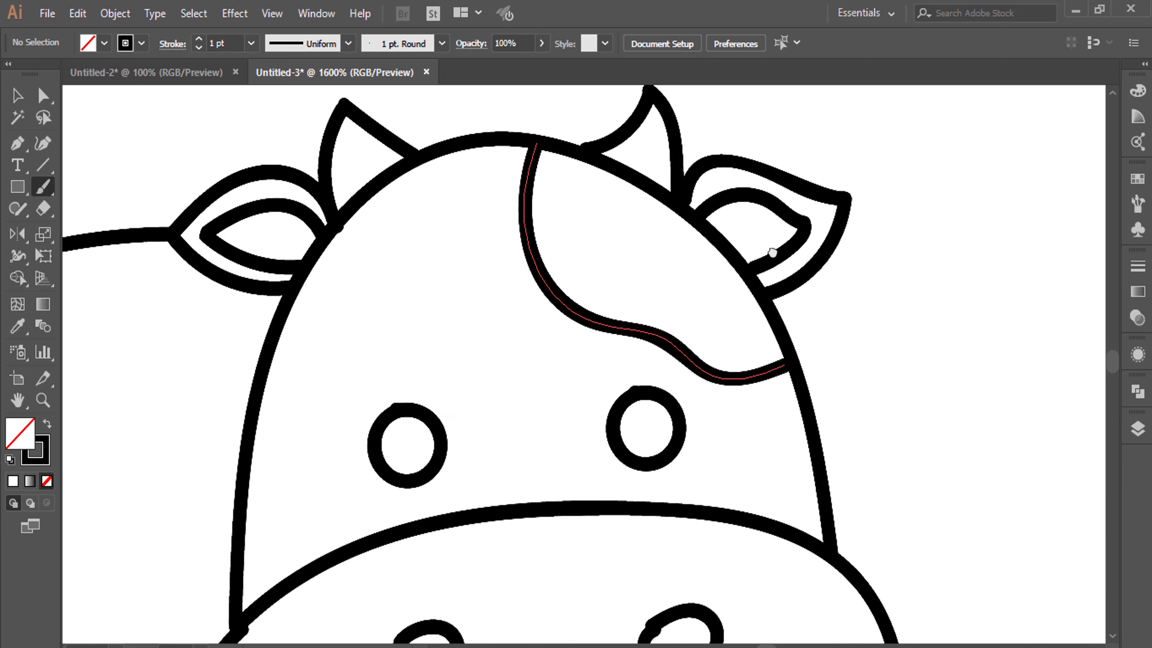
pyautogui.scroll(2, 608, 124)
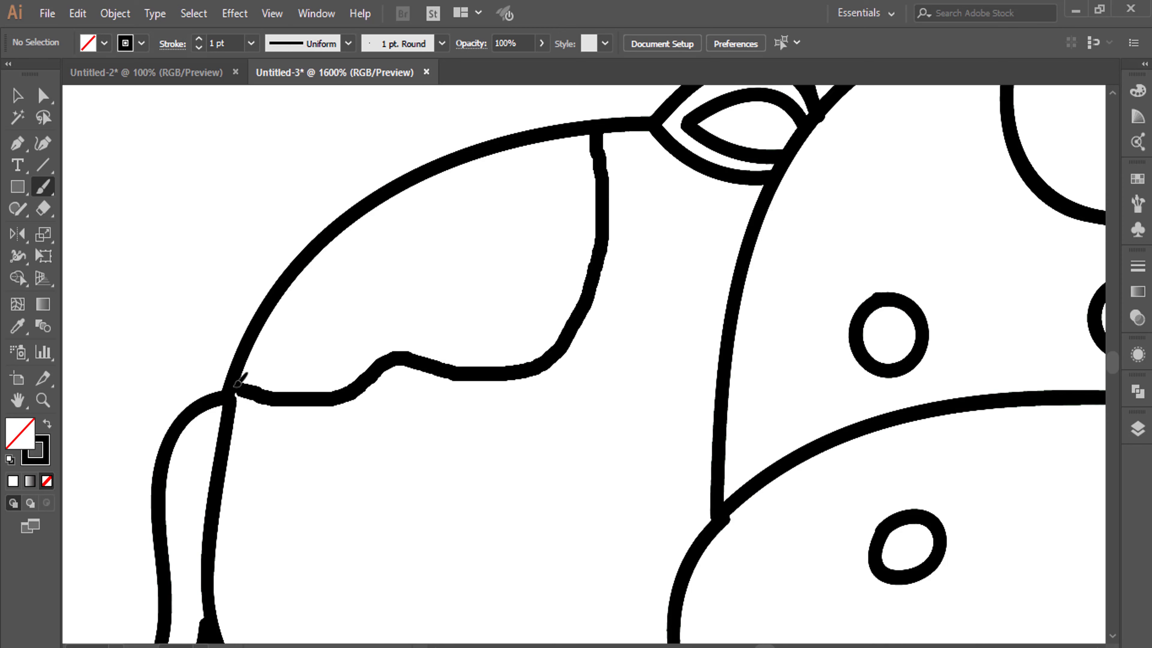
pyautogui.scroll(-5, 320, 316)
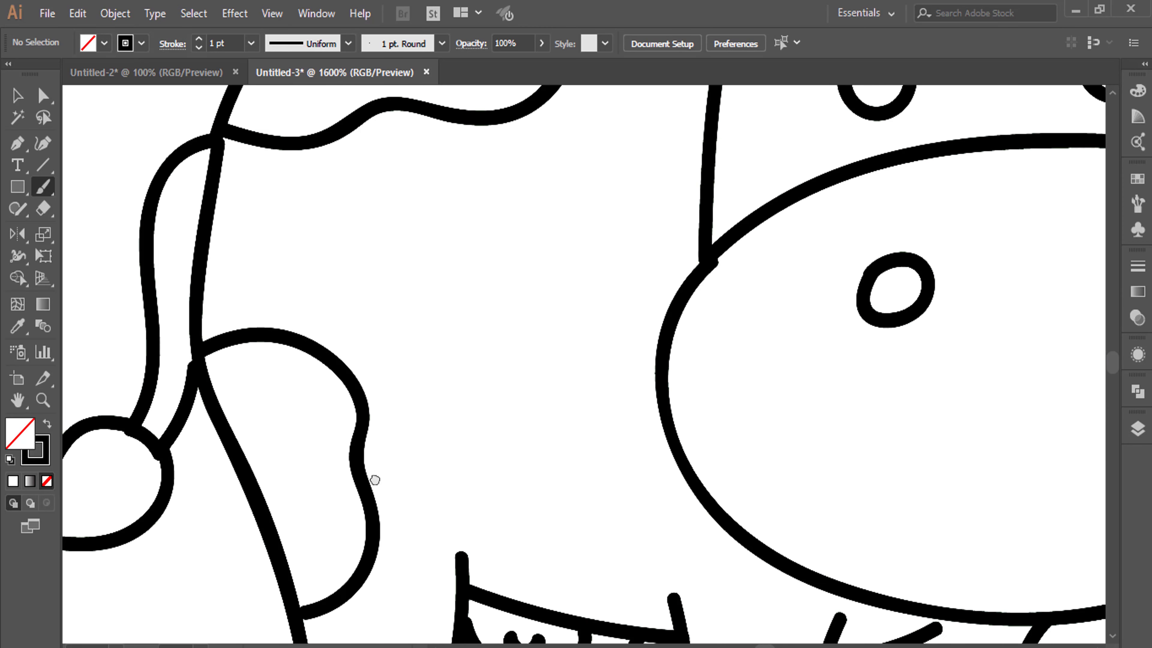
# Step: Outline a spot on the cow's side
pyautogui.moveTo(375, 480); pyautogui.dragTo(289, 527)
pyautogui.moveTo(335, 293); pyautogui.dragTo(528, 237)
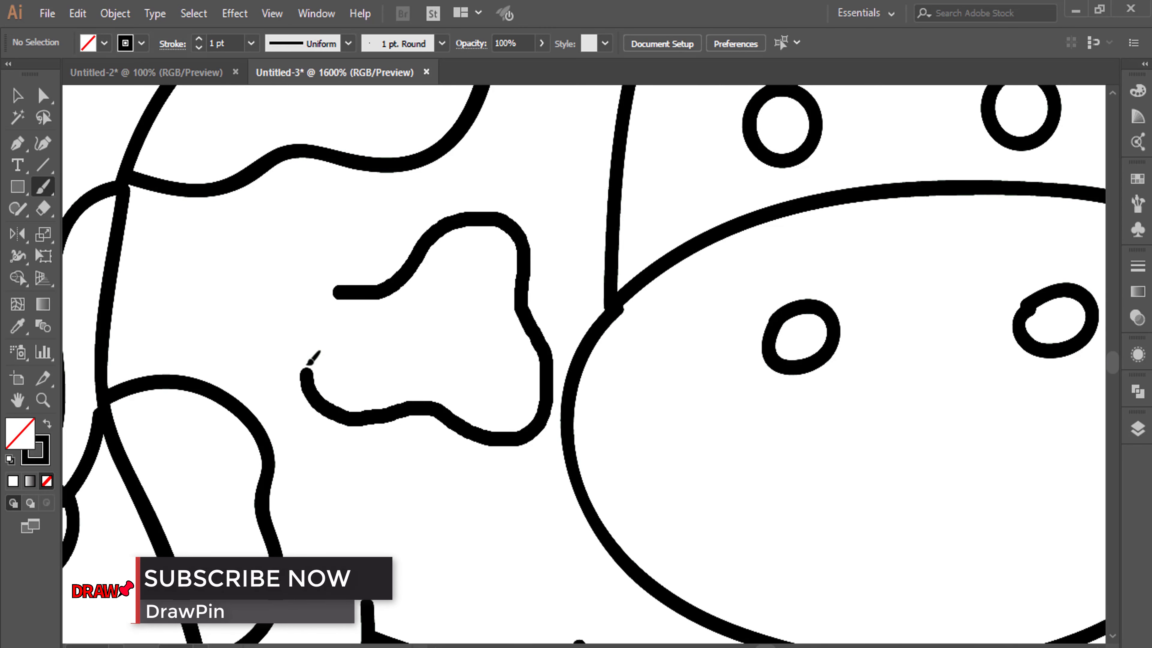
pyautogui.scroll(-3, 760, 318)
pyautogui.scroll(-2, 769, 268)
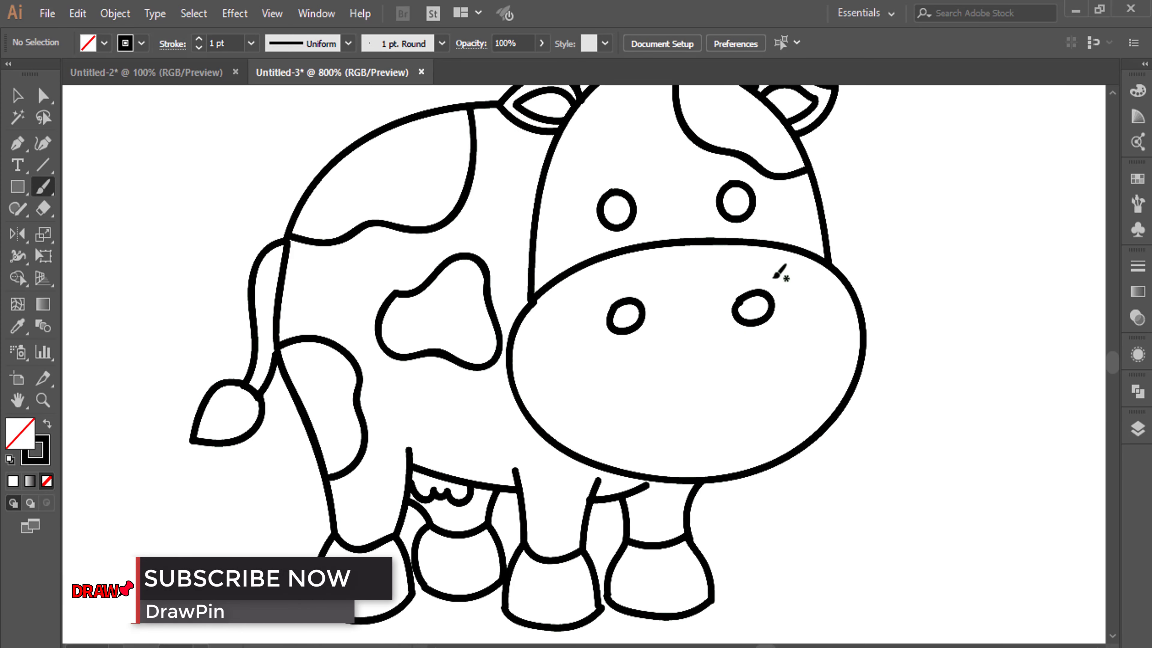
pyautogui.scroll(2, 776, 273)
pyautogui.scroll(-2, 777, 316)
# Step: Copy the cow into Untitled-2, expand its strokes into fills and scale it up
pyautogui.press('v')
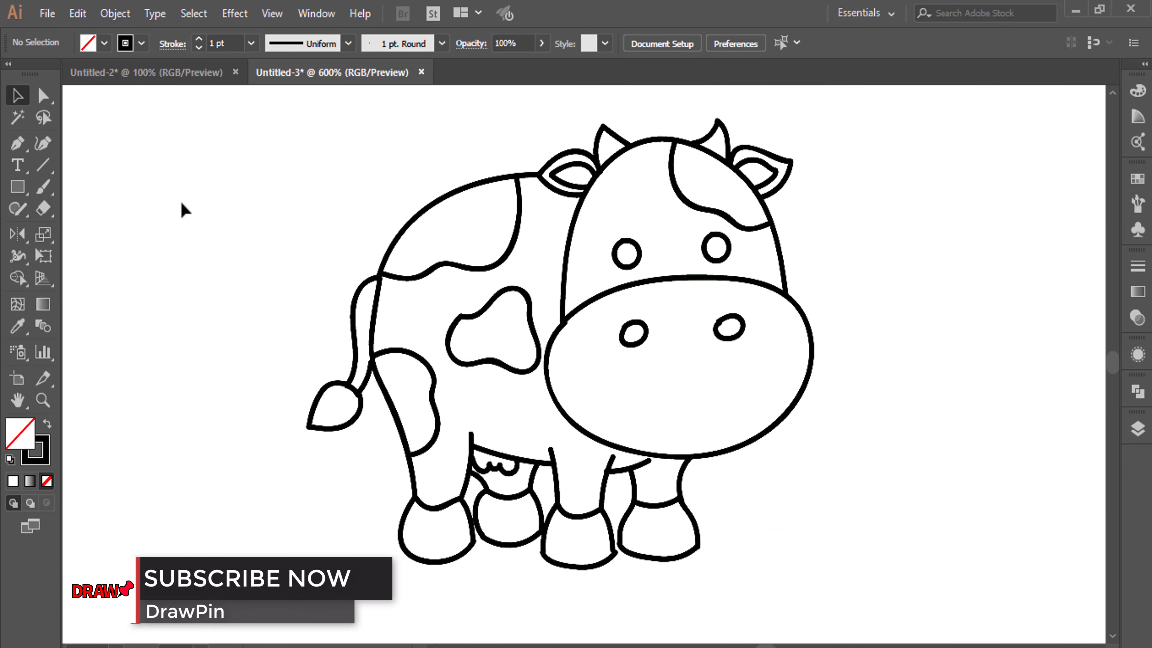
pyautogui.moveTo(386, 291); pyautogui.dragTo(564, 320)
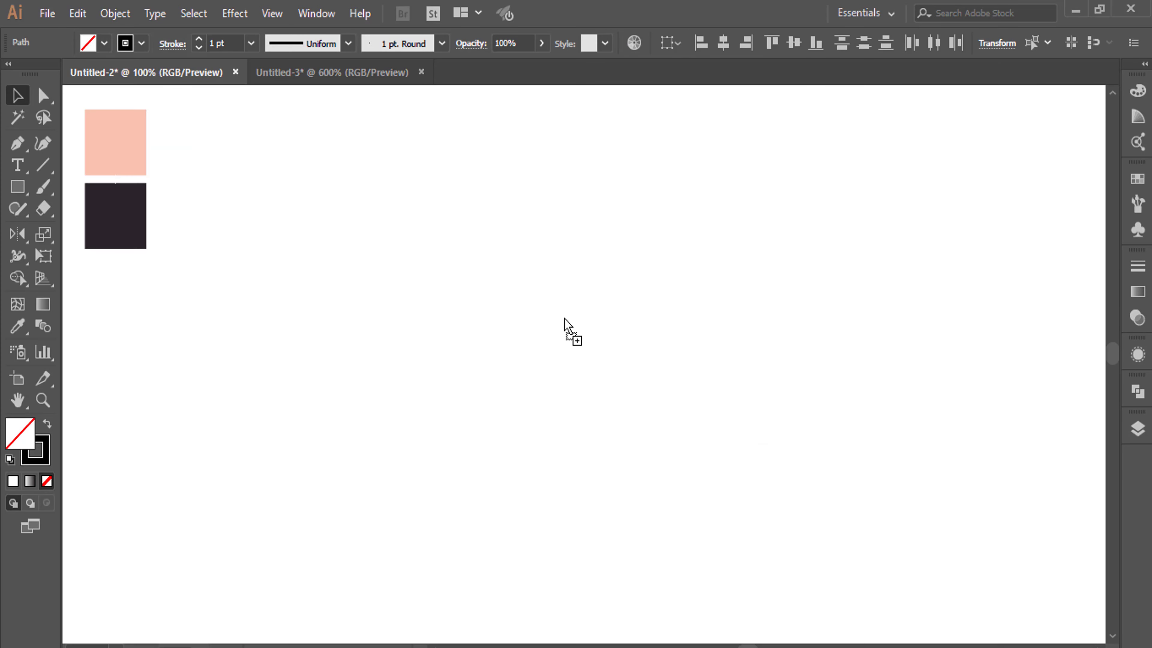
pyautogui.click(115, 13)
pyautogui.click(137, 191)
pyautogui.moveTo(614, 289); pyautogui.dragTo(759, 154)
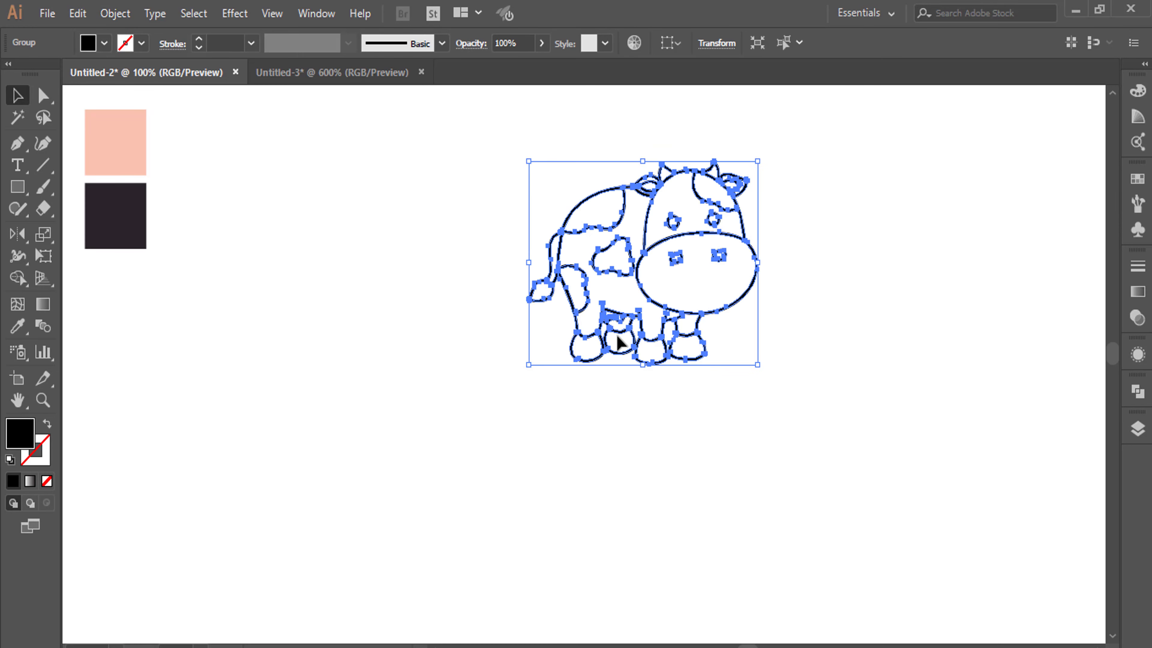
pyautogui.moveTo(616, 334); pyautogui.dragTo(591, 625)
pyautogui.click(976, 325)
# Step: Add a new layer for colouring and switch to the Blob Brush
pyautogui.click(1138, 428)
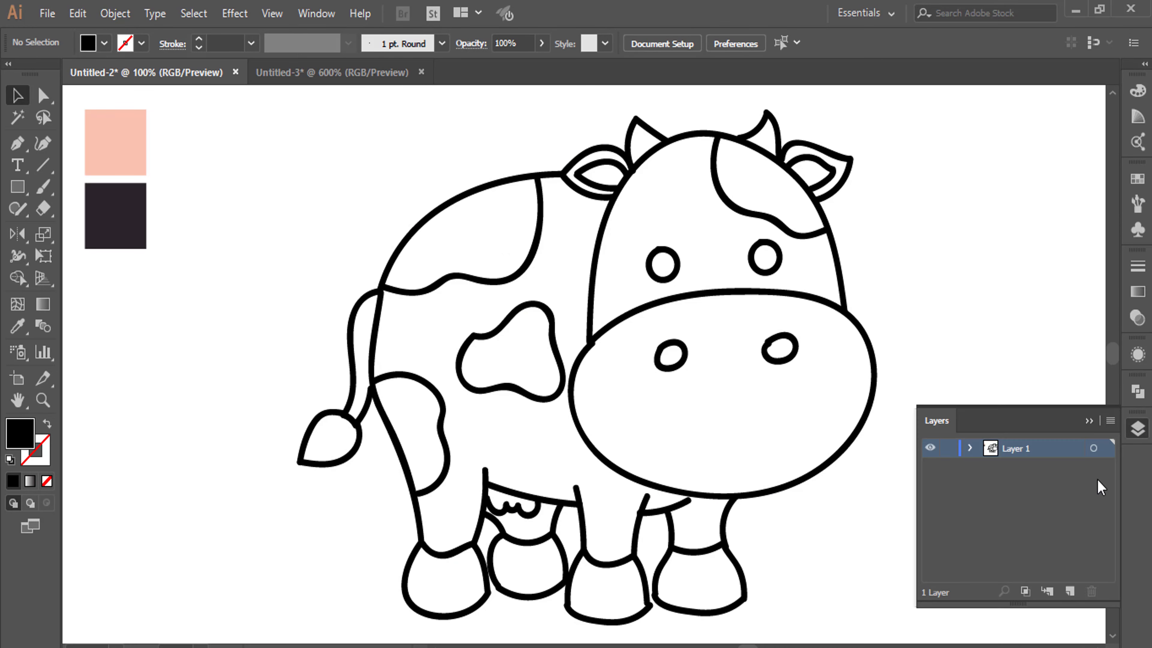
pyautogui.click(1071, 597)
pyautogui.click(1138, 428)
pyautogui.moveTo(707, 276); pyautogui.dragTo(667, 280)
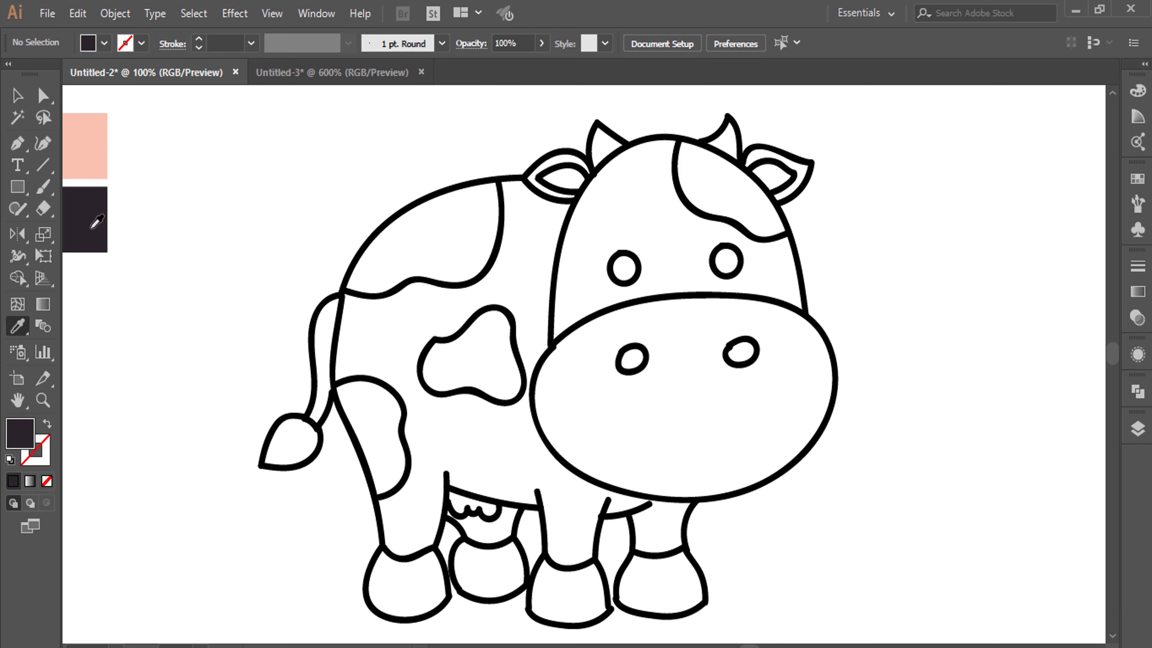
pyautogui.hotkey('shift', 'b')
pyautogui.scroll(4, 573, 242)
# Step: Paint both eyes and the head patch dark
pyautogui.moveTo(611, 304)
pyautogui.mouseDown()
pyautogui.moveTo(439, 278)
pyautogui.moveTo(616, 345)
pyautogui.mouseUp()
pyautogui.moveTo(926, 363); pyautogui.dragTo(746, 368)
pyautogui.moveTo(836, 282); pyautogui.dragTo(836, 327)
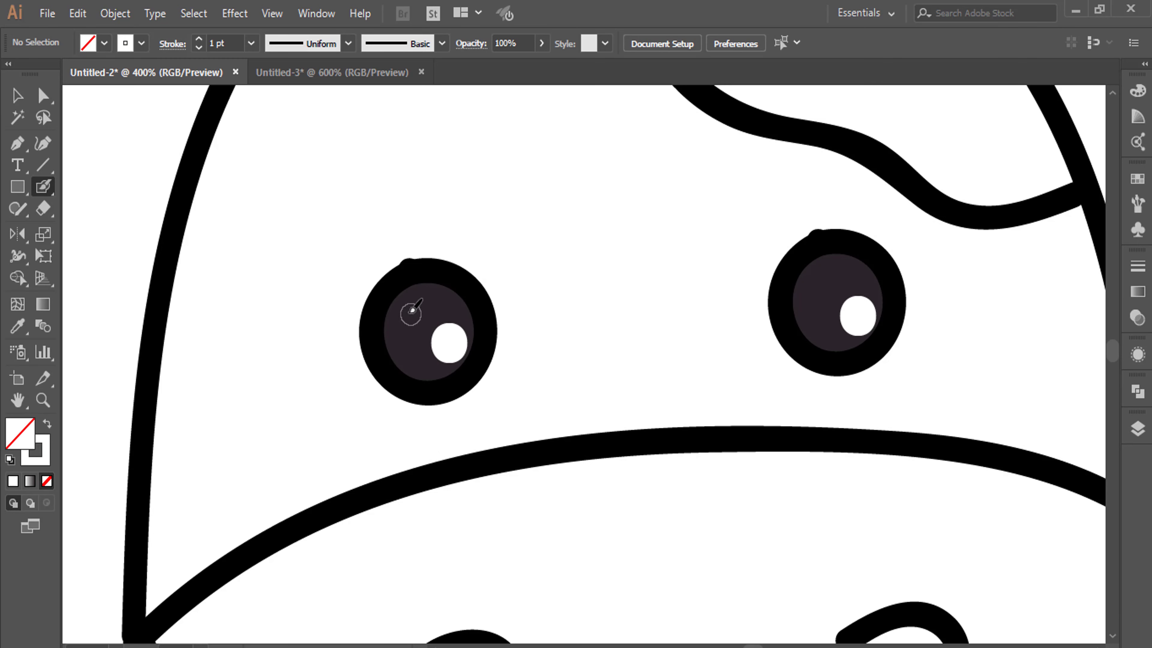
pyautogui.hotkey('shift', 'x')
pyautogui.scroll(5, 648, 231)
pyautogui.moveTo(502, 295)
pyautogui.mouseDown()
pyautogui.moveTo(507, 181)
pyautogui.moveTo(798, 527)
pyautogui.moveTo(728, 471)
pyautogui.mouseUp()
pyautogui.hotkey('shift', 'x')
pyautogui.scroll(3, 399, 417)
pyautogui.moveTo(807, 163); pyautogui.dragTo(836, 219)
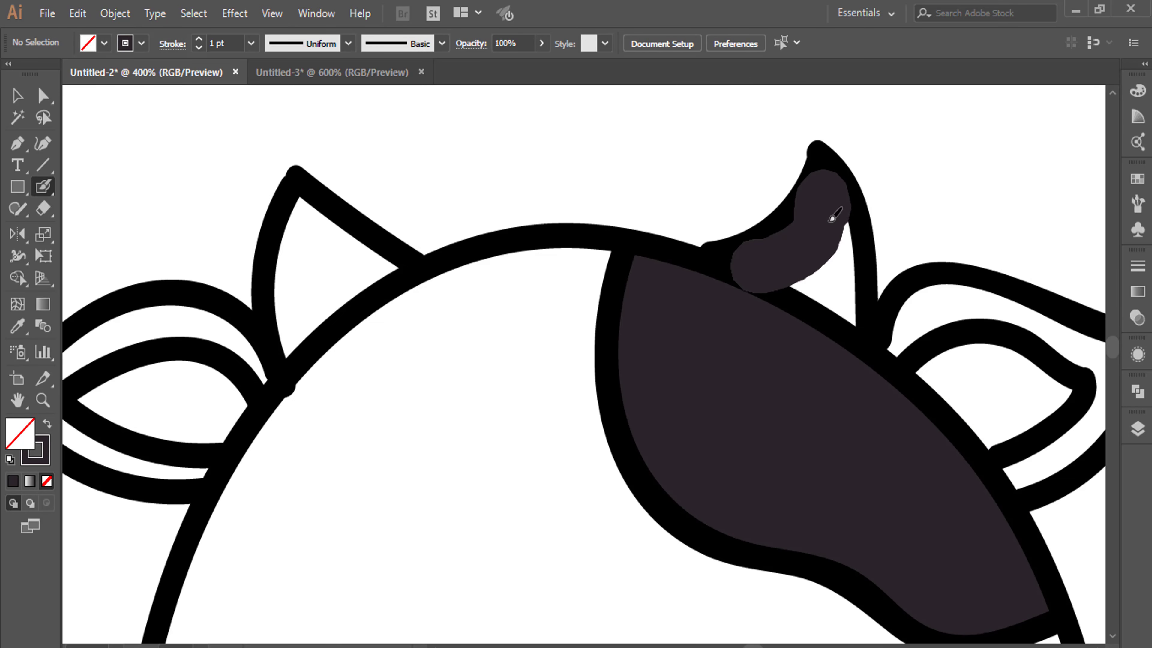
# Step: Paint both horns and the next spot dark
pyautogui.scroll(3, 836, 219)
pyautogui.moveTo(589, 290)
pyautogui.mouseDown()
pyautogui.moveTo(535, 273)
pyautogui.moveTo(585, 295)
pyautogui.mouseUp()
pyautogui.scroll(-5, 585, 295)
pyautogui.moveTo(609, 141); pyautogui.dragTo(610, 258)
pyautogui.scroll(-3, 610, 257)
pyautogui.moveTo(853, 136)
pyautogui.mouseDown()
pyautogui.moveTo(617, 182)
pyautogui.moveTo(805, 239)
pyautogui.moveTo(689, 188)
pyautogui.moveTo(373, 468)
pyautogui.moveTo(812, 328)
pyautogui.mouseUp()
# Step: Paint the remaining body spots and the tail tuft dark, then zoom out
pyautogui.scroll(-5, 812, 328)
pyautogui.moveTo(536, 277)
pyautogui.mouseDown()
pyautogui.moveTo(476, 270)
pyautogui.moveTo(766, 457)
pyautogui.moveTo(532, 303)
pyautogui.moveTo(675, 408)
pyautogui.moveTo(664, 322)
pyautogui.mouseUp()
pyautogui.scroll(-5, 664, 322)
pyautogui.moveTo(342, 185)
pyautogui.mouseDown()
pyautogui.moveTo(586, 451)
pyautogui.moveTo(558, 482)
pyautogui.moveTo(504, 307)
pyautogui.mouseUp()
pyautogui.hscroll(-5, 504, 306)
pyautogui.moveTo(481, 254)
pyautogui.mouseDown()
pyautogui.moveTo(330, 455)
pyautogui.moveTo(470, 378)
pyautogui.mouseUp()
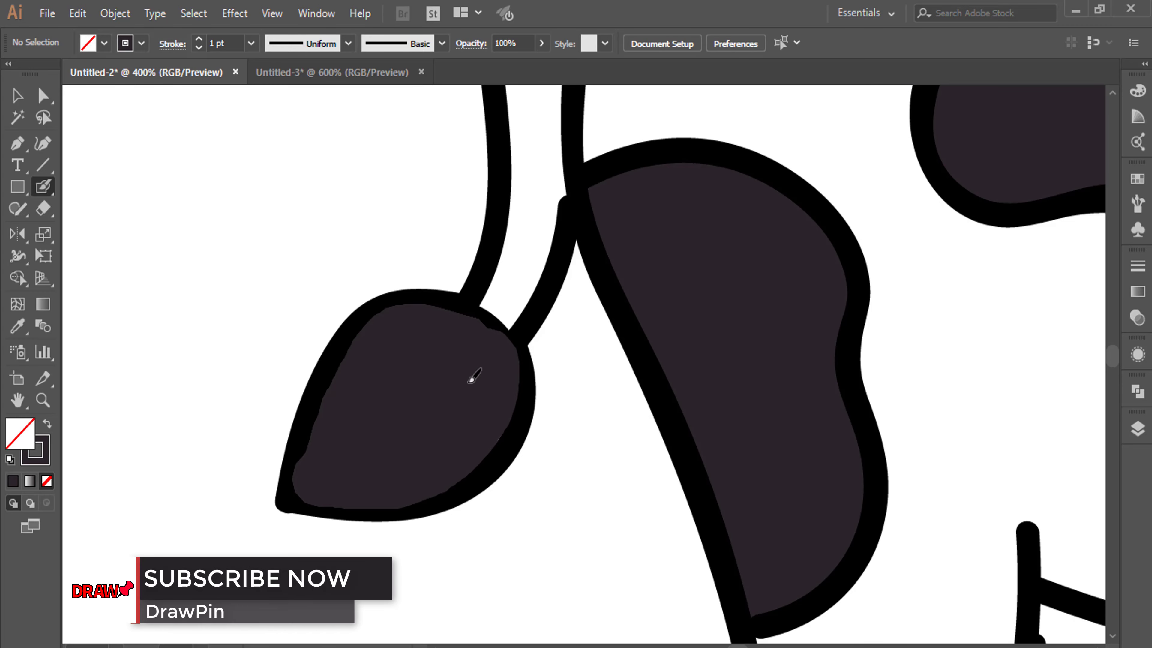
pyautogui.hotkey('ctrl', '-')
pyautogui.hotkey('ctrl', '-')
pyautogui.hotkey('ctrl', '-')
pyautogui.hotkey('ctrl', '-')
# Step: Pick the pink swatch and fill the muzzle around both nostrils and the mouth
pyautogui.click(154, 176)
pyautogui.hotkey('ctrl', '+')
pyautogui.hotkey('ctrl', '+')
pyautogui.hotkey('ctrl', '+')
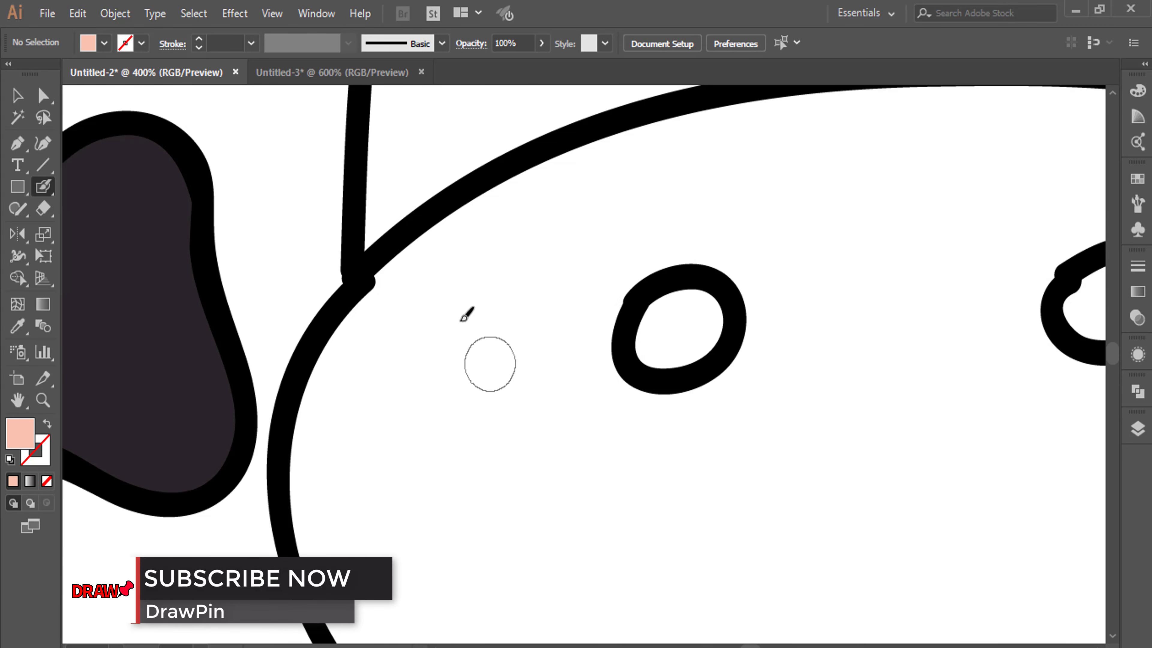
pyautogui.scroll(3, 465, 315)
pyautogui.moveTo(331, 390); pyautogui.dragTo(263, 495)
pyautogui.moveTo(393, 437)
pyautogui.mouseDown()
pyautogui.moveTo(463, 283)
pyautogui.moveTo(887, 322)
pyautogui.moveTo(979, 299)
pyautogui.moveTo(477, 539)
pyautogui.moveTo(590, 426)
pyautogui.mouseUp()
pyautogui.moveTo(476, 406)
pyautogui.mouseDown()
pyautogui.moveTo(390, 307)
pyautogui.moveTo(607, 391)
pyautogui.mouseUp()
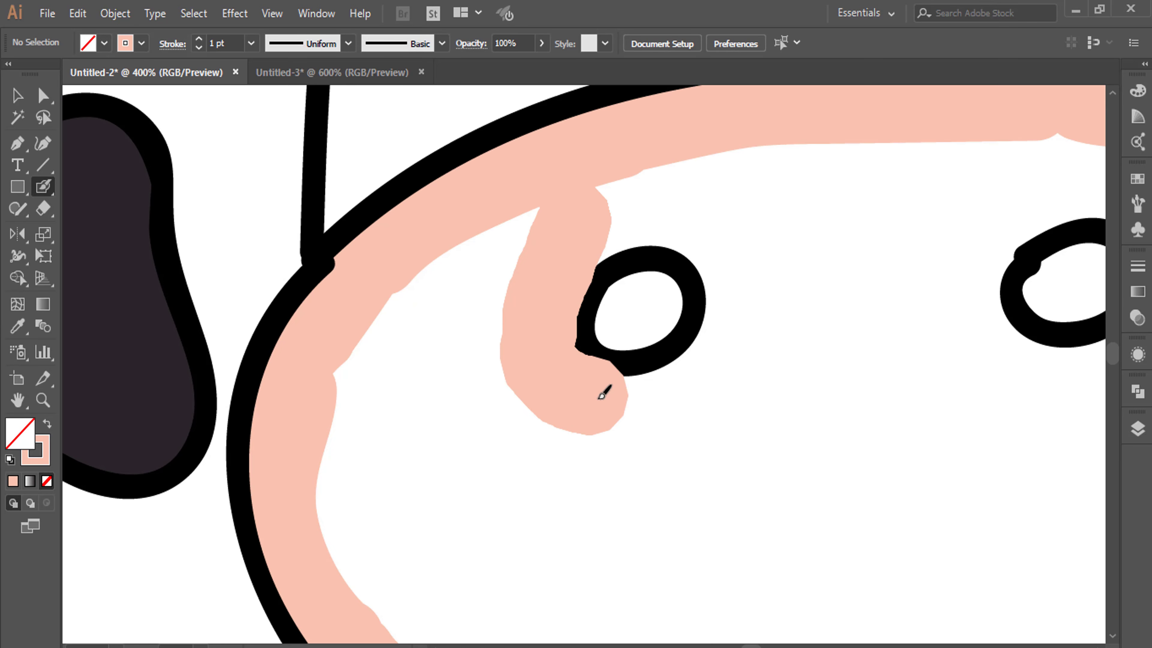
pyautogui.click(752, 221)
pyautogui.moveTo(751, 222)
pyautogui.mouseDown()
pyautogui.moveTo(764, 206)
pyautogui.moveTo(147, 349)
pyautogui.moveTo(1018, 359)
pyautogui.mouseUp()
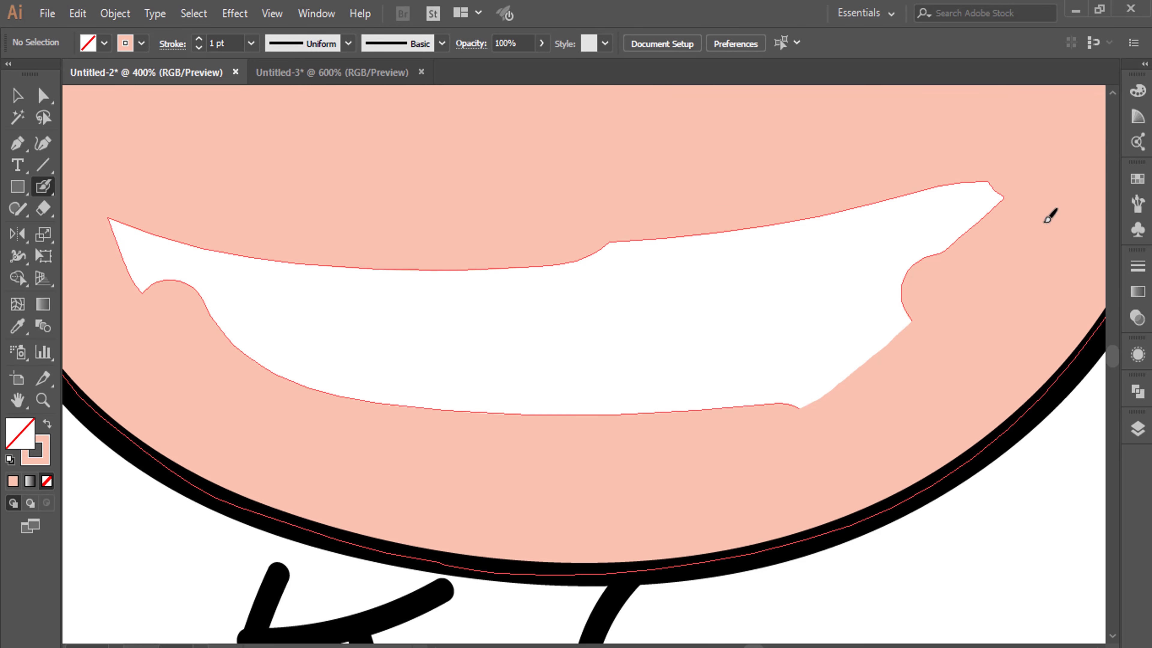
pyautogui.moveTo(1047, 214)
pyautogui.mouseDown()
pyautogui.moveTo(373, 291)
pyautogui.moveTo(849, 313)
pyautogui.mouseUp()
# Step: Paint both inner ears and the udder pink
pyautogui.scroll(-3, 862, 454)
pyautogui.scroll(-3, 882, 457)
pyautogui.scroll(4, 548, 375)
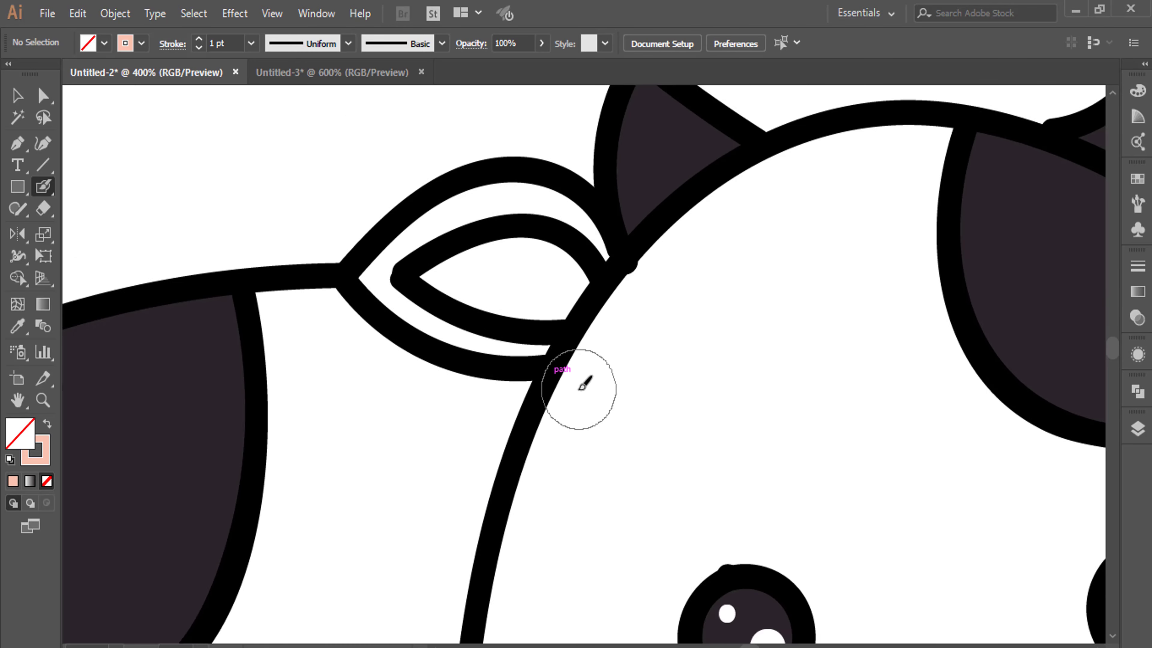
pyautogui.scroll(2, 584, 381)
pyautogui.moveTo(546, 443); pyautogui.dragTo(380, 239)
pyautogui.hscroll(5, 98, 393)
pyautogui.moveTo(698, 254)
pyautogui.mouseDown()
pyautogui.moveTo(813, 314)
pyautogui.moveTo(856, 356)
pyautogui.mouseUp()
pyautogui.scroll(-3, 856, 356)
pyautogui.scroll(3, 373, 277)
pyautogui.moveTo(373, 278); pyautogui.dragTo(522, 303)
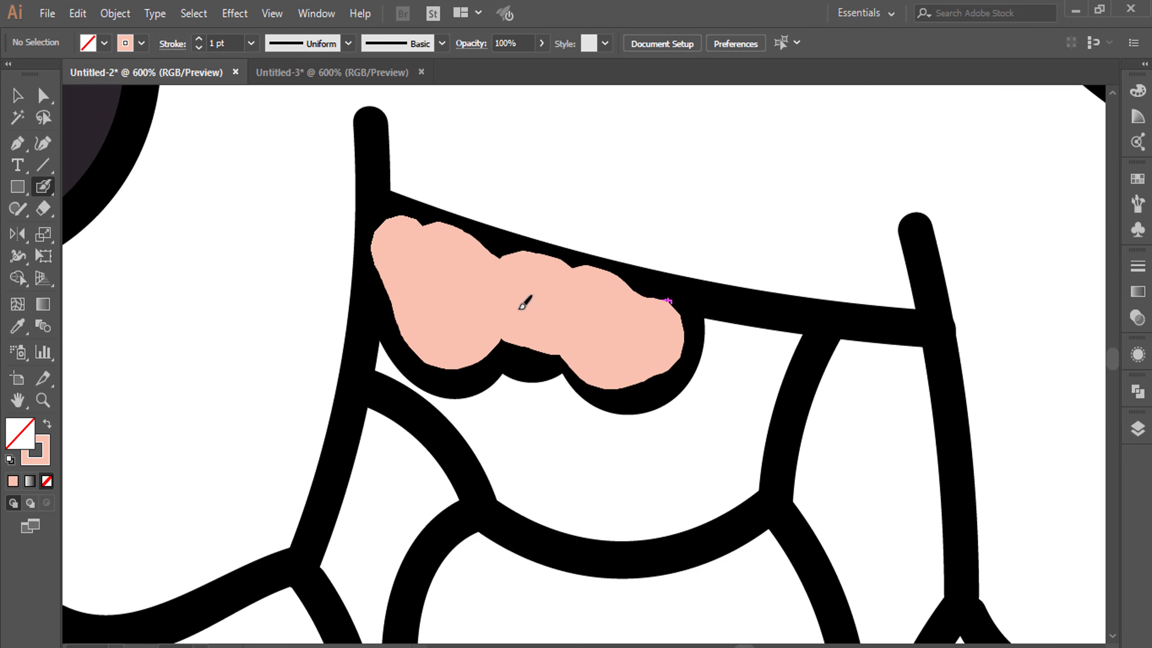
# Step: Paint the hooves dark, one after another across the legs
pyautogui.scroll(-5, 331, 447)
pyautogui.moveTo(254, 182)
pyautogui.mouseDown()
pyautogui.moveTo(278, 445)
pyautogui.moveTo(329, 173)
pyautogui.moveTo(347, 270)
pyautogui.mouseUp()
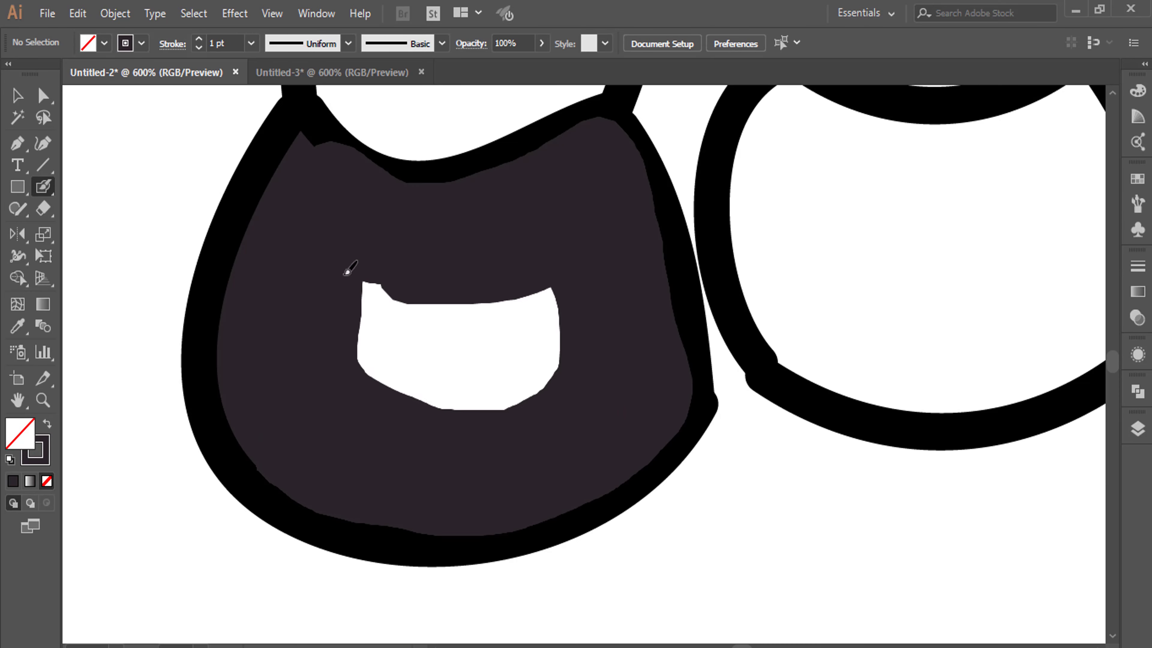
pyautogui.hscroll(5, 522, 164)
pyautogui.moveTo(521, 163)
pyautogui.mouseDown()
pyautogui.moveTo(763, 167)
pyautogui.moveTo(736, 373)
pyautogui.moveTo(649, 304)
pyautogui.mouseUp()
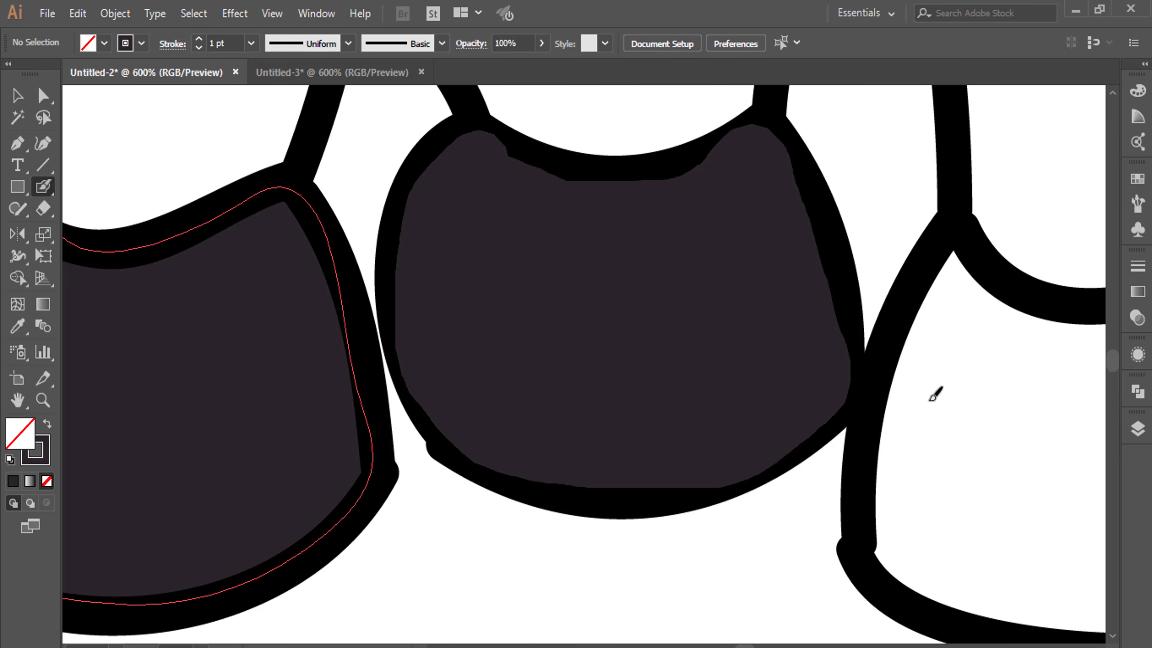
pyautogui.hscroll(5, 933, 391)
pyautogui.moveTo(504, 131)
pyautogui.mouseDown()
pyautogui.moveTo(707, 465)
pyautogui.moveTo(787, 167)
pyautogui.moveTo(784, 276)
pyautogui.moveTo(834, 386)
pyautogui.mouseUp()
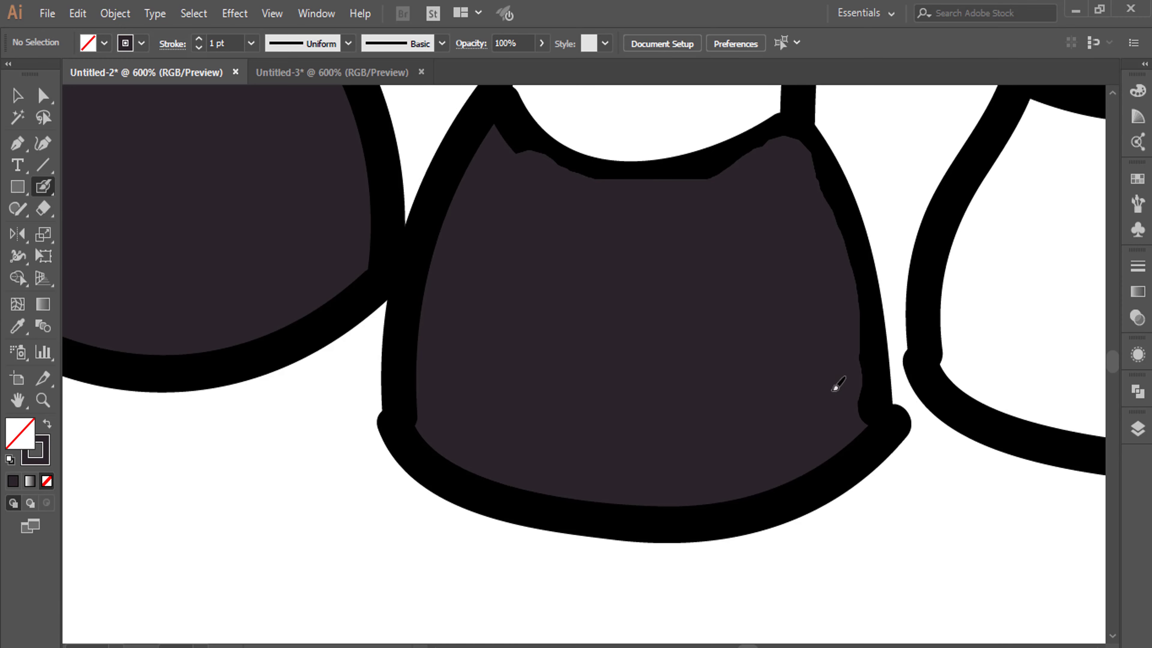
pyautogui.hscroll(5, 833, 386)
pyautogui.moveTo(626, 154)
pyautogui.mouseDown()
pyautogui.moveTo(534, 404)
pyautogui.moveTo(899, 181)
pyautogui.moveTo(656, 365)
pyautogui.moveTo(599, 258)
pyautogui.mouseUp()
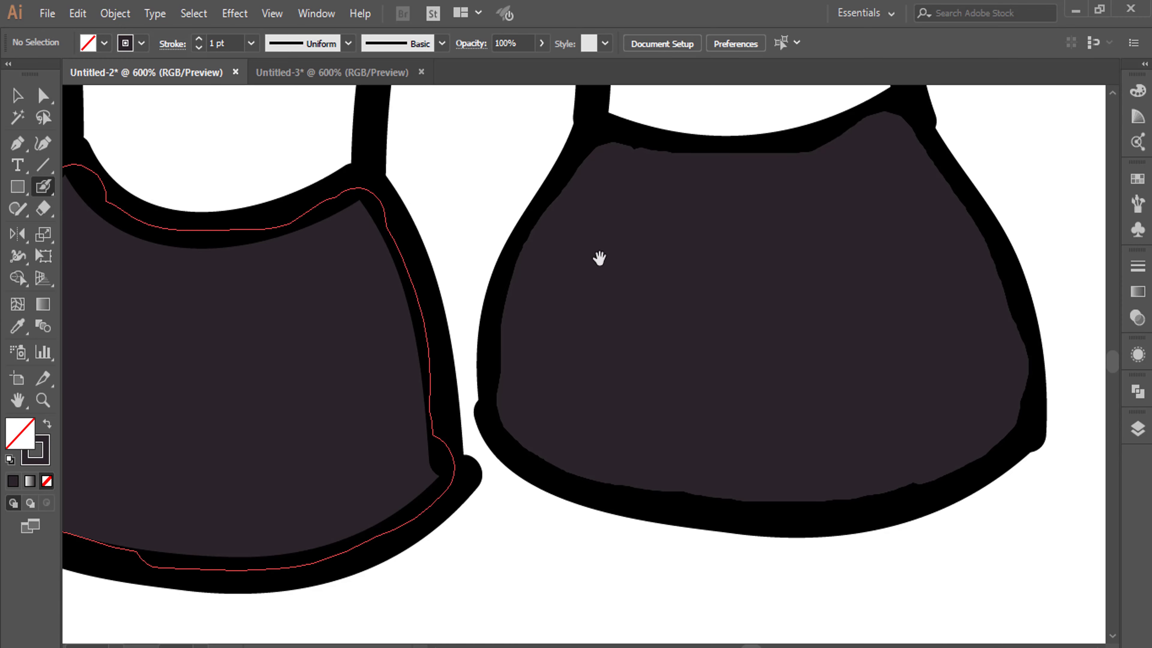
# Step: Fill both nostrils with dark shading
pyautogui.scroll(-3, 662, 474)
pyautogui.scroll(5, 663, 475)
pyautogui.scroll(3, 715, 399)
pyautogui.moveTo(710, 303); pyautogui.dragTo(769, 407)
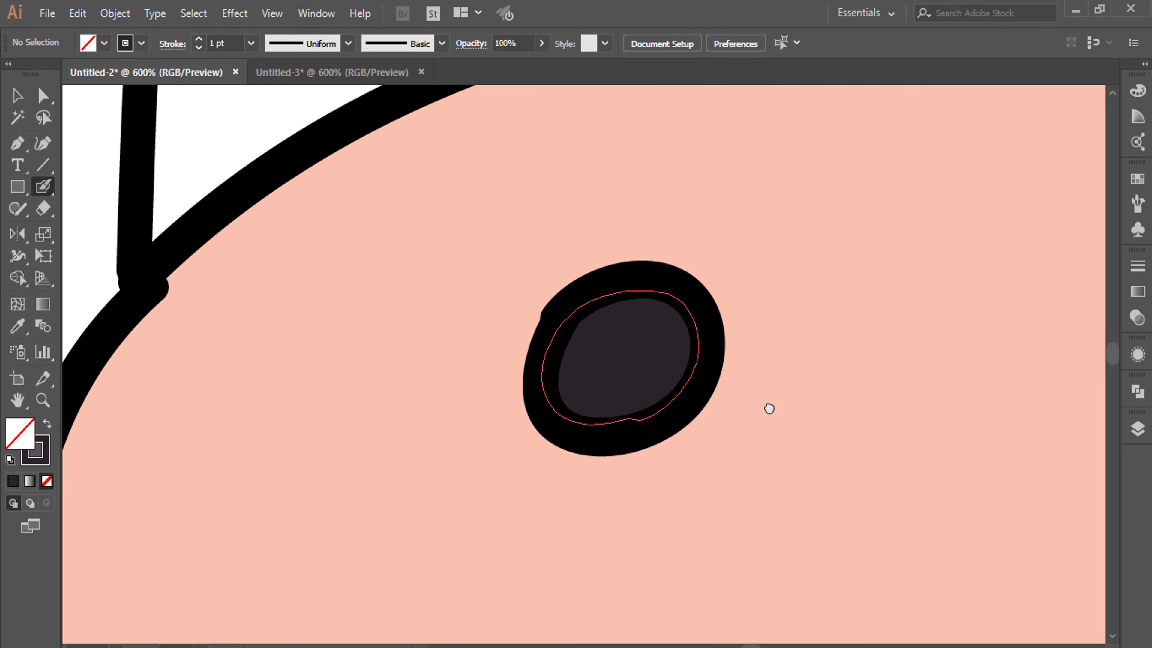
pyautogui.hscroll(5, 768, 406)
pyautogui.moveTo(862, 295); pyautogui.dragTo(847, 407)
pyautogui.scroll(-5, 847, 407)
pyautogui.scroll(-2, 810, 335)
pyautogui.scroll(5, 668, 283)
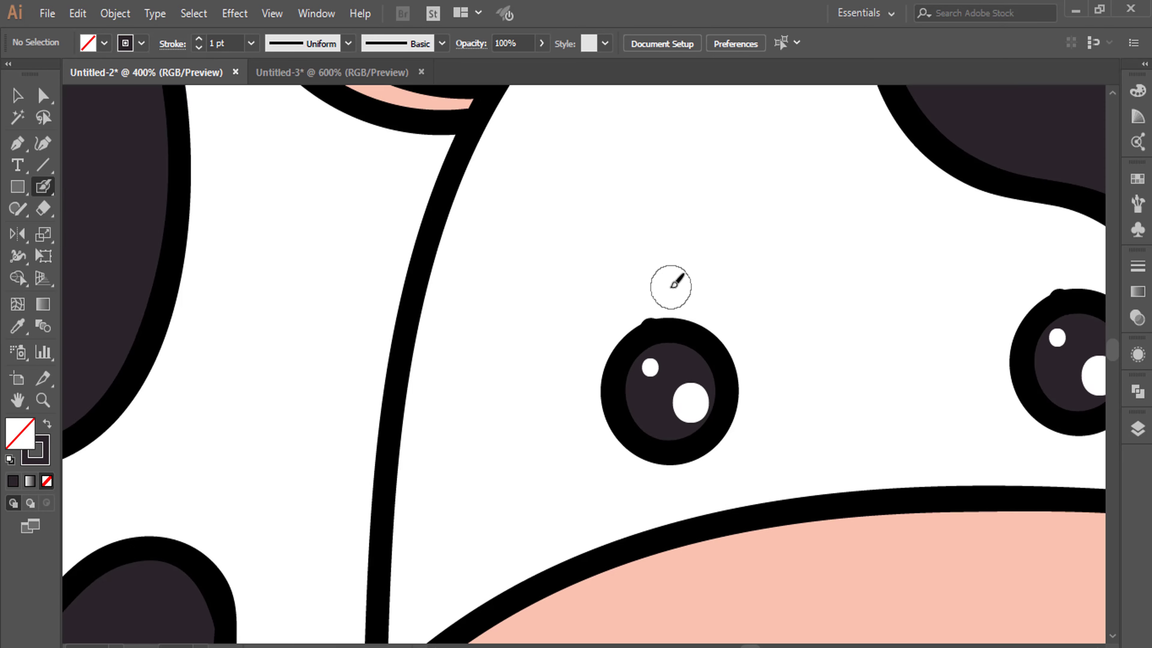
pyautogui.scroll(5, 595, 449)
# Step: Set a darker purple fill colour for shading
pyautogui.scroll(3, 595, 449)
pyautogui.doubleClick(35, 449)
pyautogui.click(751, 221)
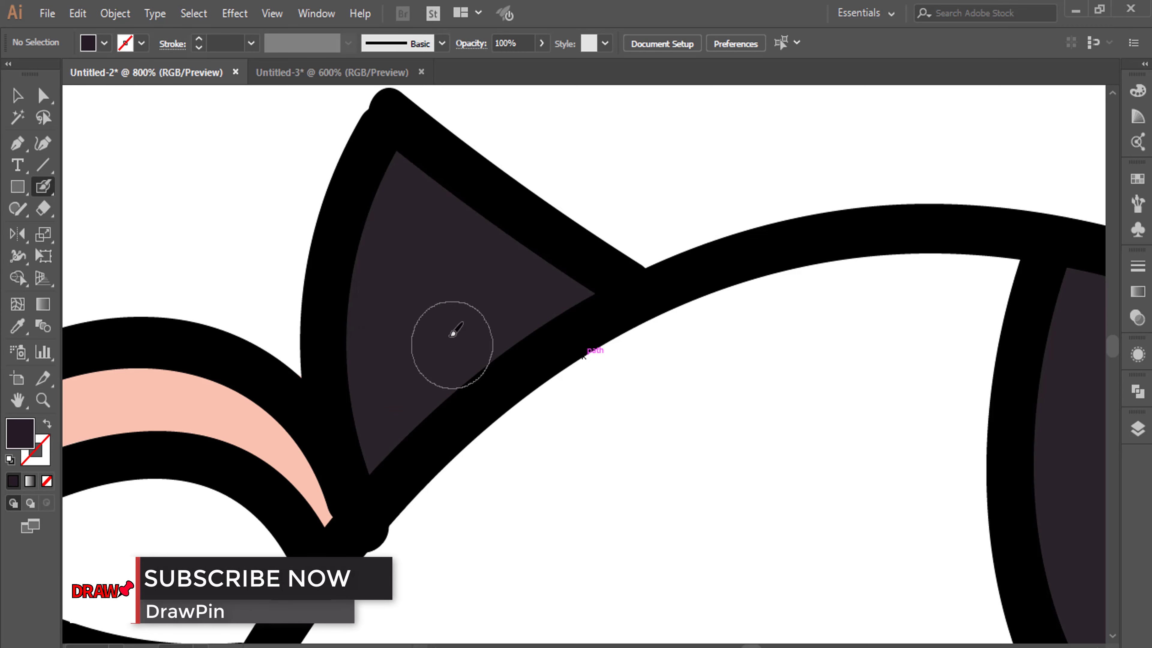
# Step: Move around the horns, spots, tail tuft and hooves to add the darker shading inside them
pyautogui.scroll(3, 453, 330)
pyautogui.scroll(-3, 711, 229)
pyautogui.scroll(1, 774, 317)
pyautogui.scroll(-1, 525, 283)
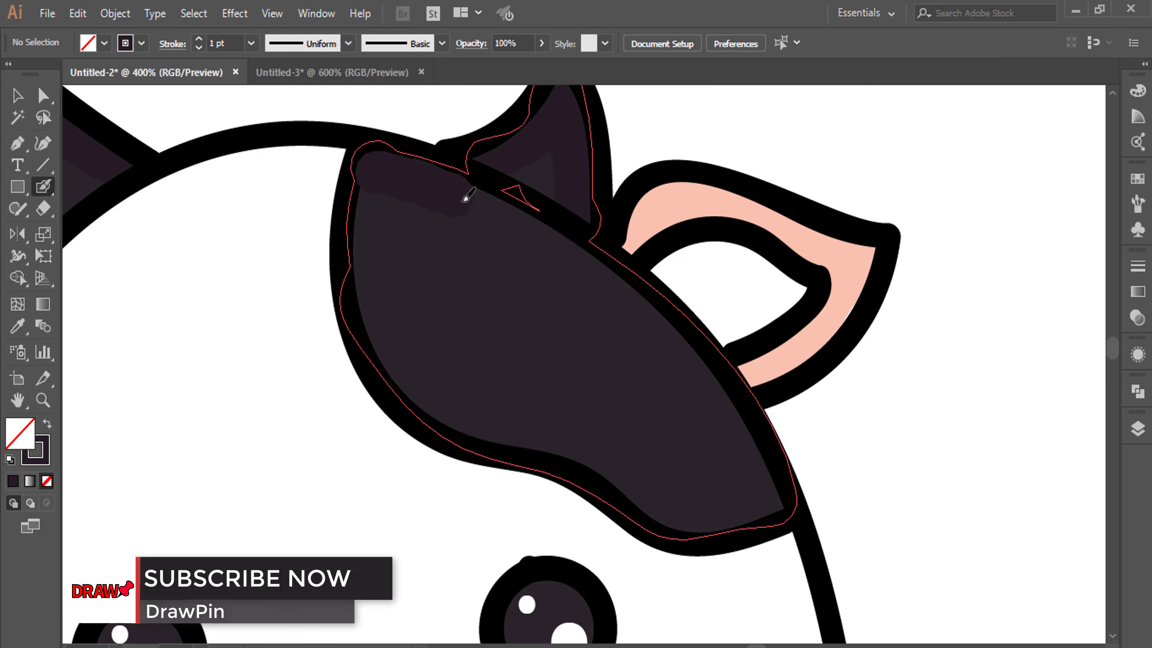
pyautogui.scroll(-2, 485, 404)
pyautogui.scroll(2, 752, 169)
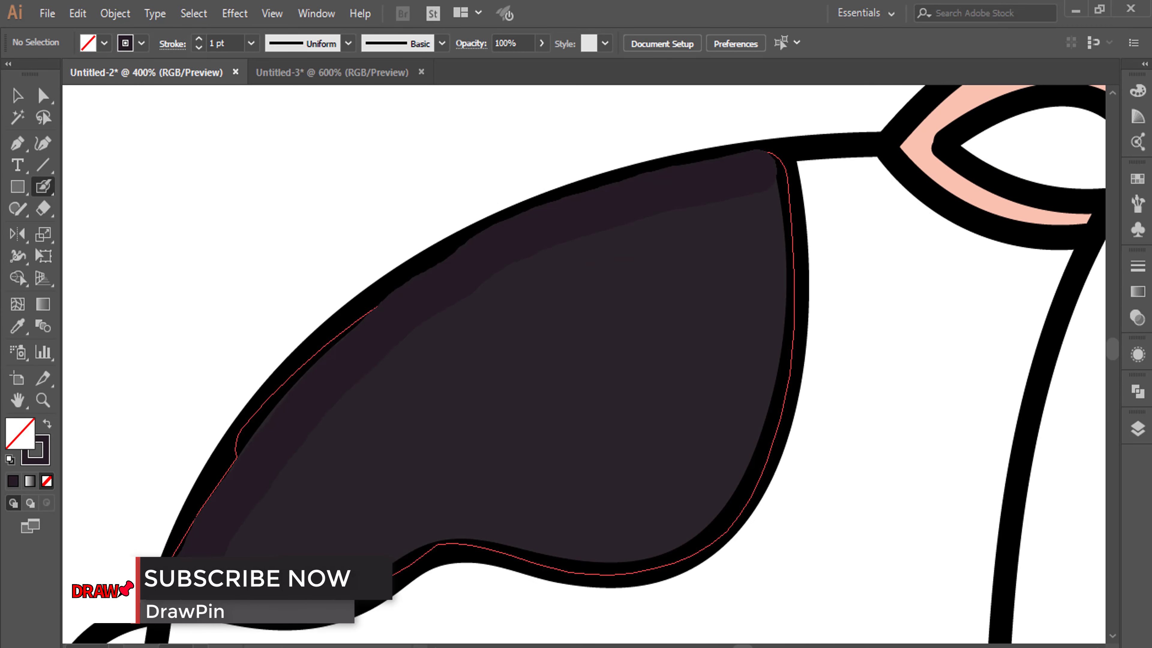
pyautogui.scroll(-5, 771, 228)
pyautogui.hscroll(3, 624, 211)
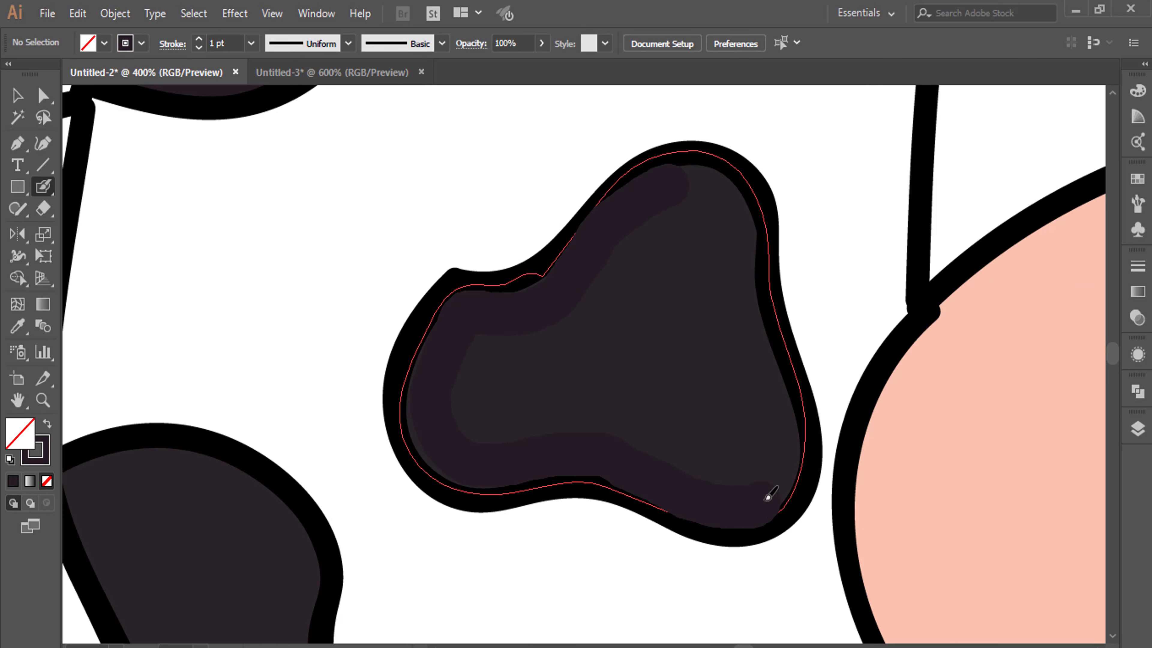
pyautogui.scroll(5, 439, 171)
pyautogui.hscroll(-3, 453, 309)
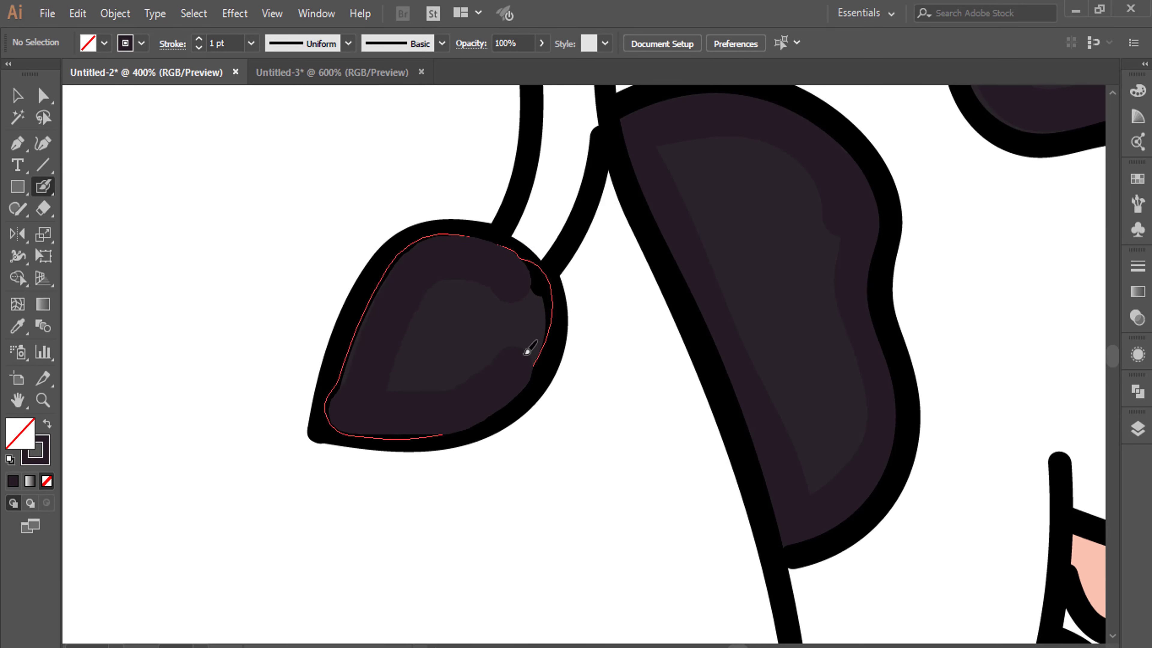
pyautogui.scroll(-5, 334, 330)
pyautogui.hscroll(3, 547, 347)
pyautogui.scroll(-2, 689, 200)
pyautogui.hscroll(3, 584, 191)
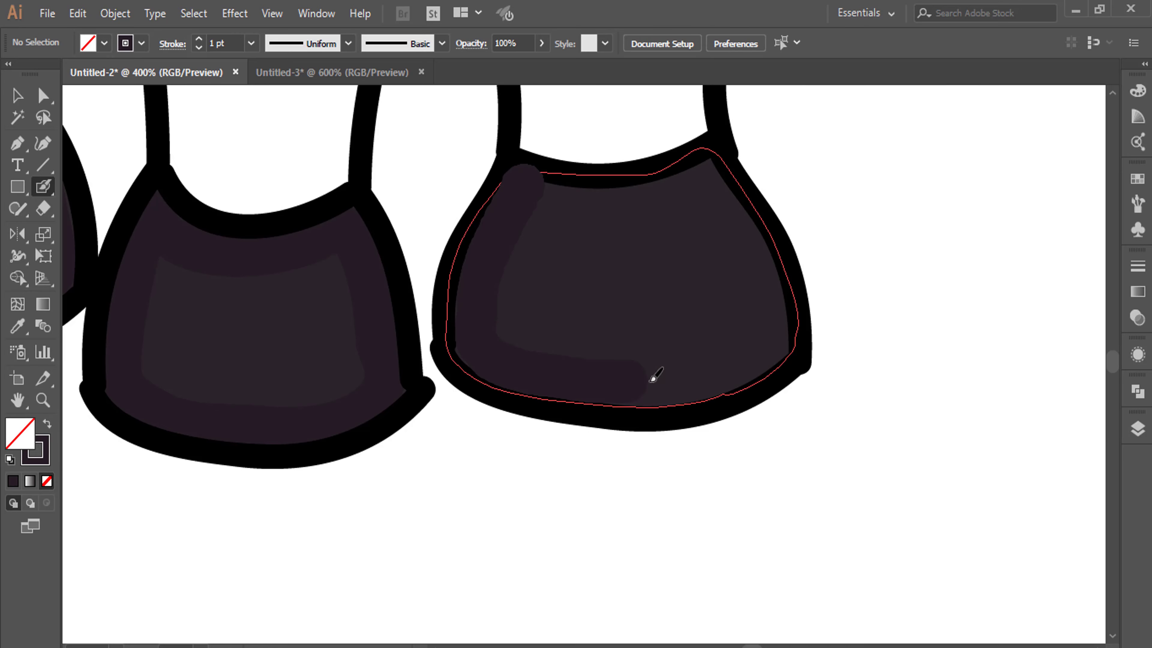
pyautogui.scroll(10, 650, 378)
# Step: Sample the muzzle's pink with the Eyedropper and darken it in the Color Picker
pyautogui.press('i')
pyautogui.click(756, 497)
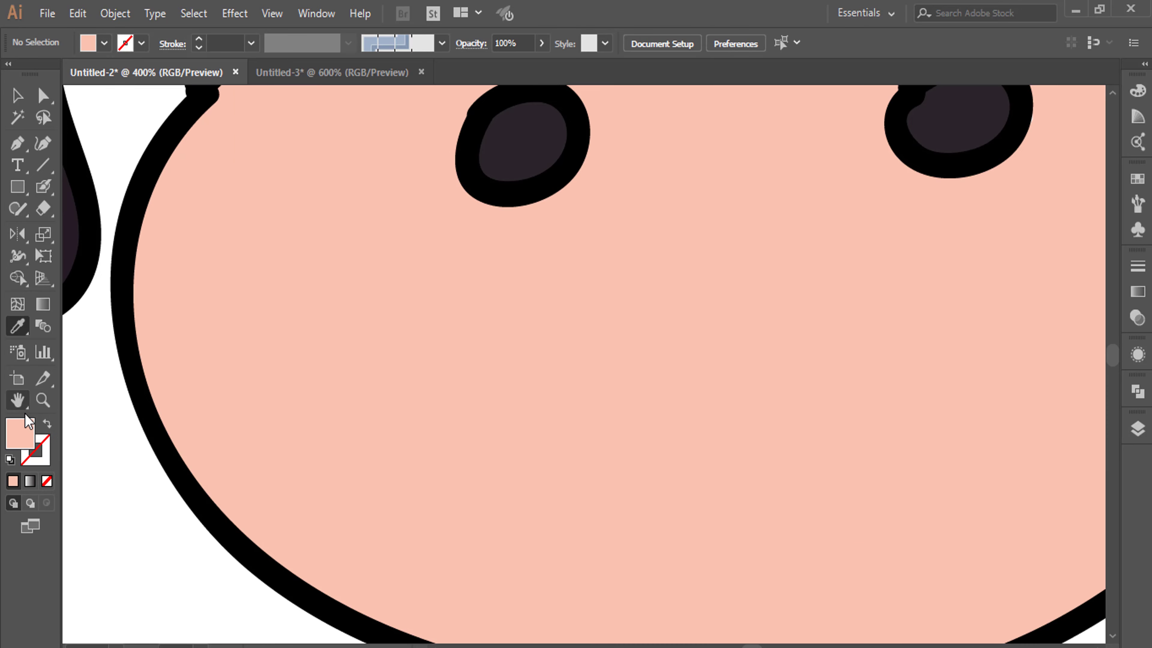
pyautogui.doubleClick(20, 433)
pyautogui.click(760, 222)
pyautogui.scroll(-3, 277, 270)
# Step: Blob Brush darker pink bands along the muzzle's edge, top and lower-left side
pyautogui.hotkey('shift', 'b')
pyautogui.moveTo(180, 514); pyautogui.dragTo(566, 322)
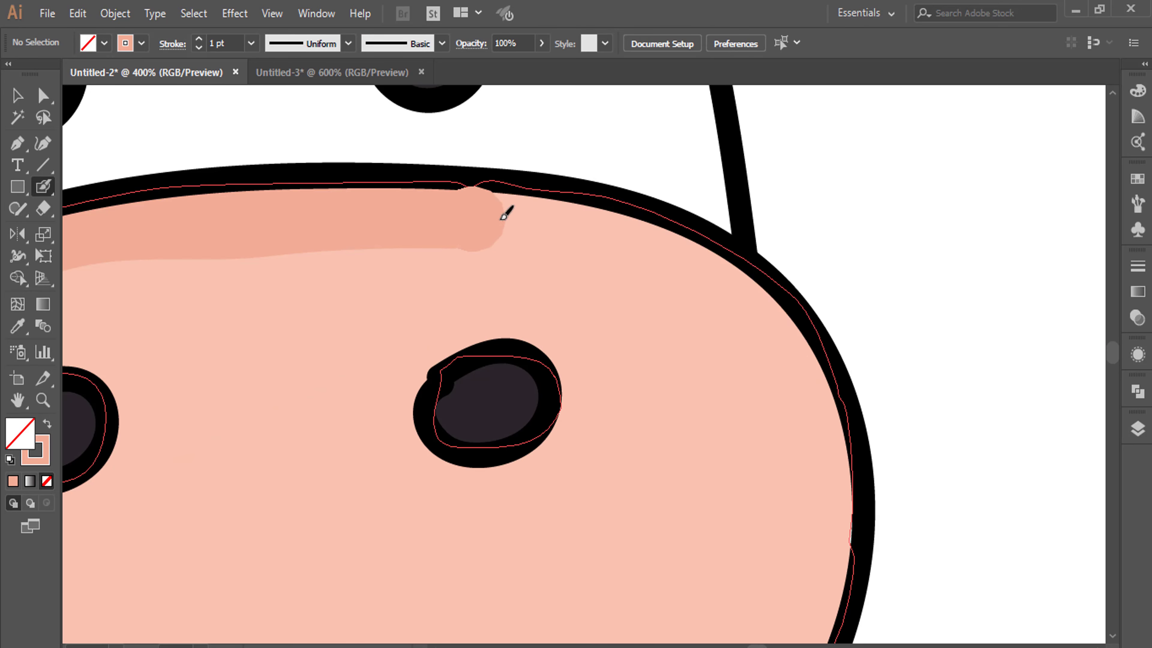
pyautogui.scroll(-3, 499, 227)
pyautogui.moveTo(880, 91); pyautogui.dragTo(870, 307)
pyautogui.scroll(-5, 870, 307)
pyautogui.hscroll(-5, 450, 381)
pyautogui.moveTo(450, 381); pyautogui.dragTo(449, 286)
# Step: Move over the inner ears and begin choosing pale pink fce7e0 in the Color Picker
pyautogui.scroll(5, 442, 335)
pyautogui.scroll(-5, 450, 286)
pyautogui.scroll(3, 879, 268)
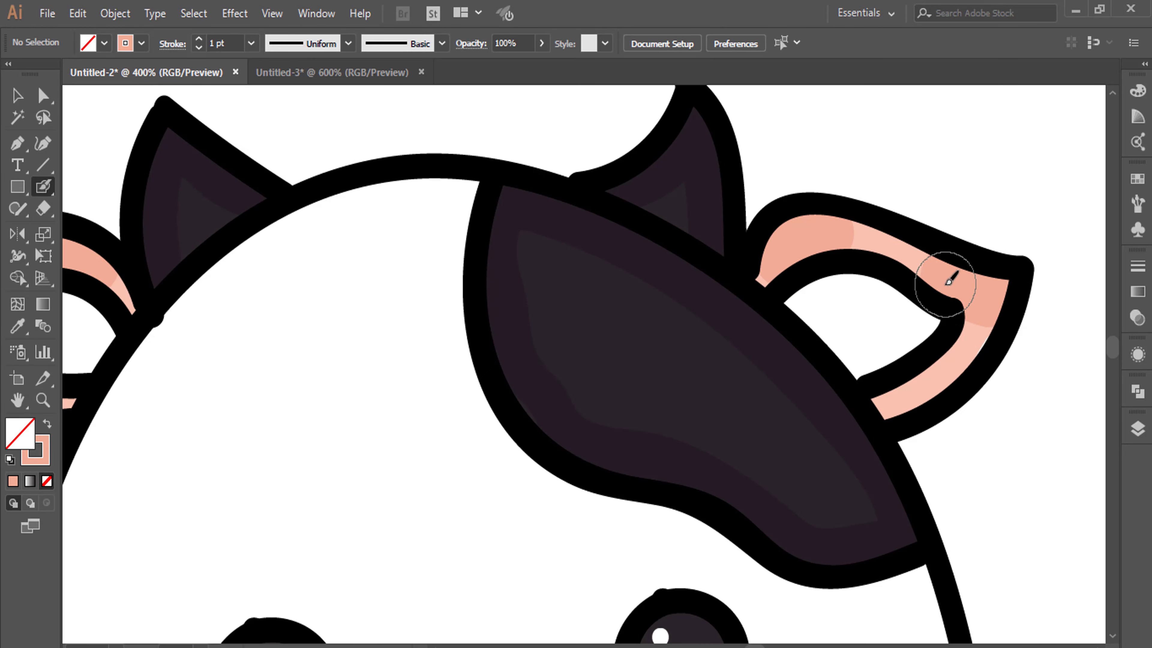
pyautogui.scroll(5, 924, 268)
pyautogui.scroll(-5, 924, 268)
pyautogui.hscroll(5, 535, 290)
pyautogui.scroll(-5, 911, 391)
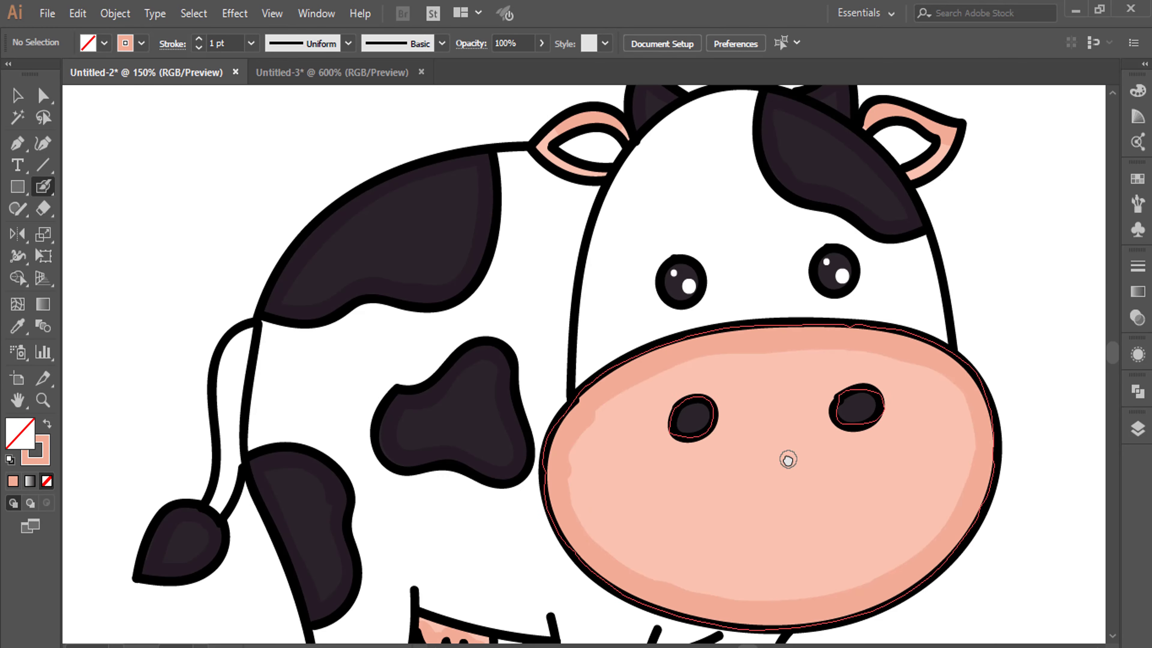
pyautogui.press('i')
pyautogui.doubleClick(20, 434)
pyautogui.write('fce7e0')
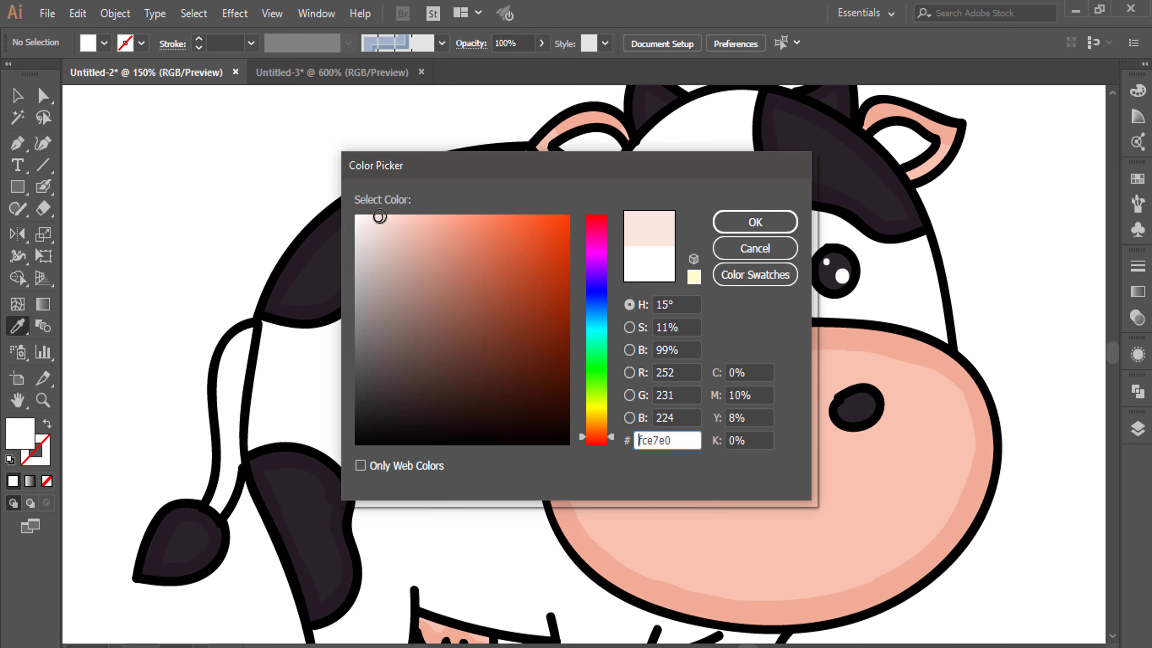
# Step: Apply the pale pink fill and Blob Brush shading inside the head outline and near the ear
pyautogui.press('Return')
pyautogui.hotkey('shift', 'b')
pyautogui.scroll(5, 573, 409)
pyautogui.scroll(-3, 734, 181)
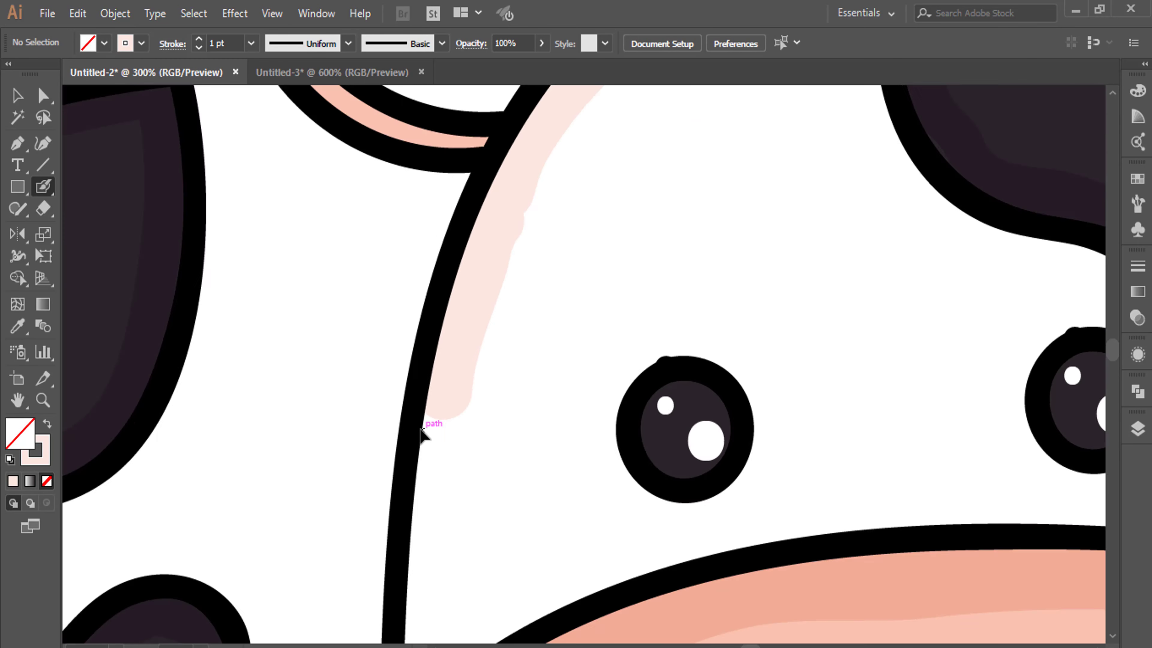
pyautogui.moveTo(458, 272); pyautogui.dragTo(526, 419)
pyautogui.hscroll(5, 526, 418)
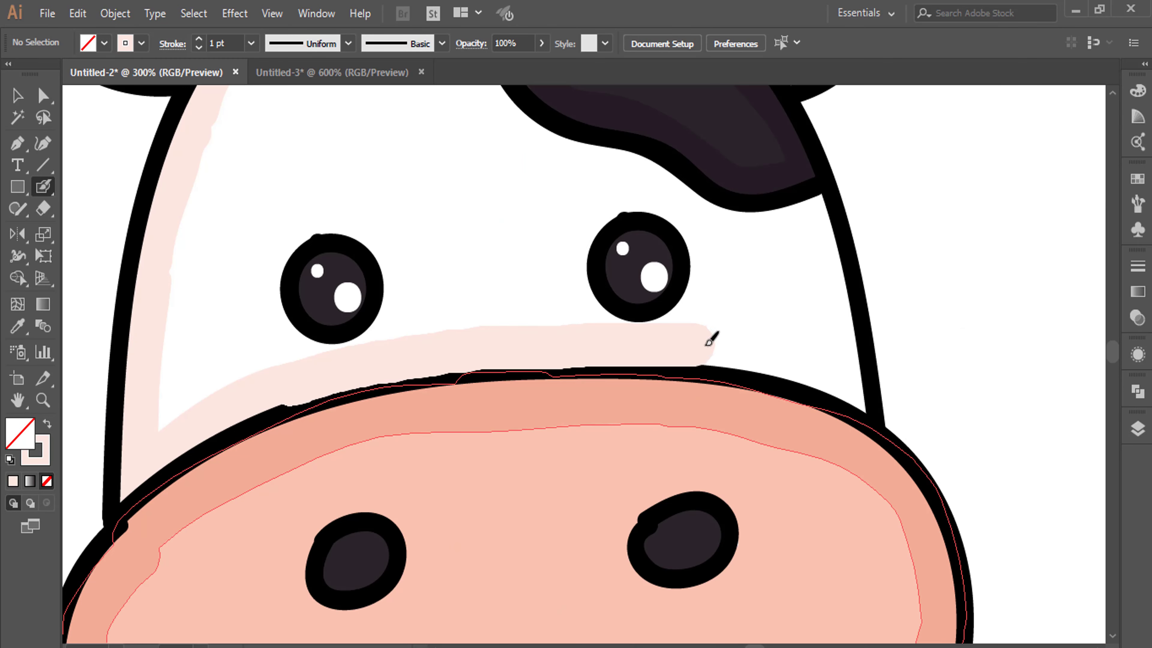
pyautogui.scroll(3, 707, 334)
pyautogui.moveTo(681, 354); pyautogui.dragTo(463, 167)
pyautogui.scroll(-2, 462, 167)
pyautogui.moveTo(630, 273); pyautogui.dragTo(643, 396)
pyautogui.scroll(-3, 643, 396)
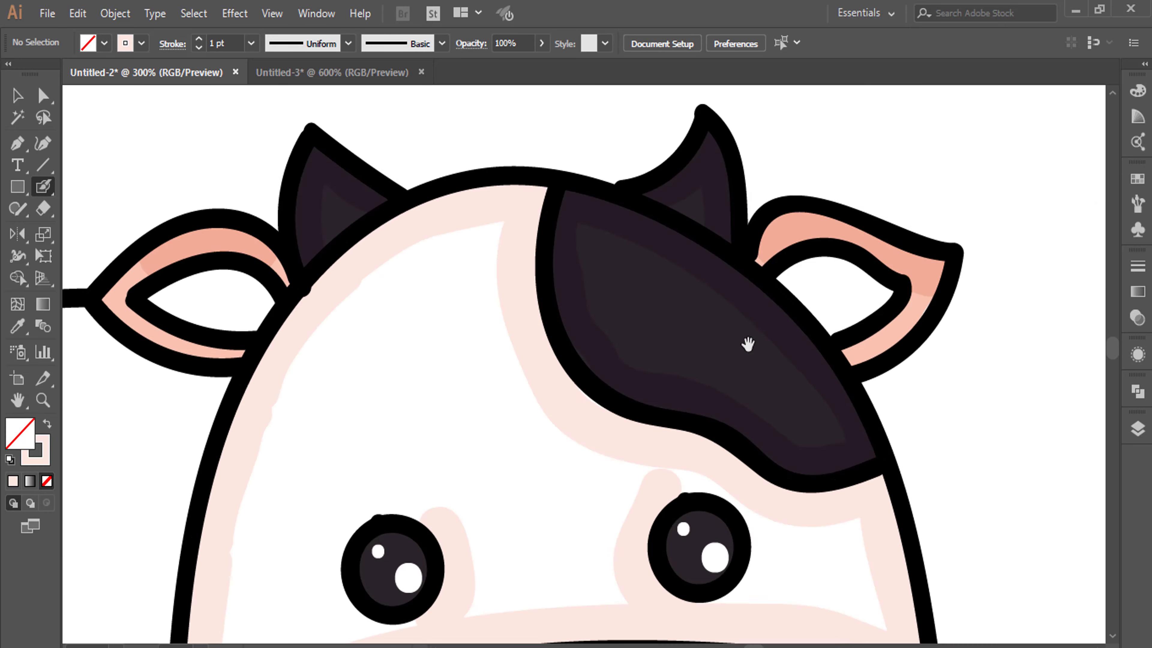
pyautogui.scroll(3, 745, 342)
pyautogui.moveTo(707, 227); pyautogui.dragTo(603, 246)
# Step: Paint pale pink shading along the body's inner left outline and two legs
pyautogui.hscroll(-3, 360, 476)
pyautogui.scroll(-3, 618, 387)
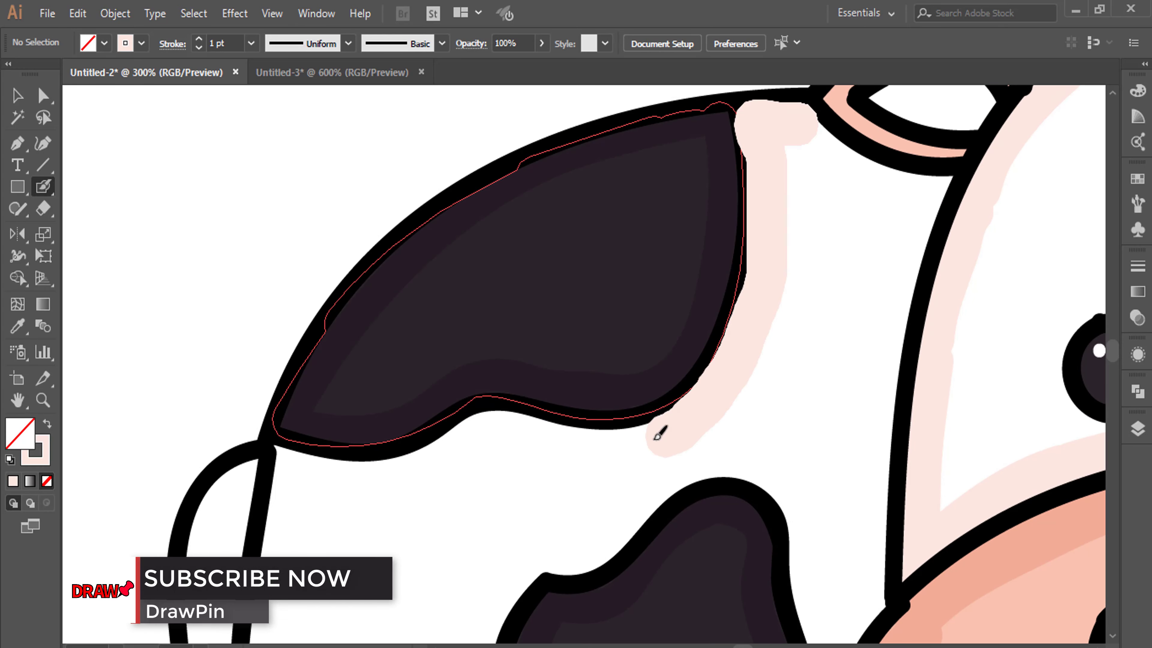
pyautogui.hscroll(3, 746, 411)
pyautogui.scroll(3, 771, 193)
pyautogui.moveTo(442, 245); pyautogui.dragTo(408, 440)
pyautogui.scroll(-3, 408, 440)
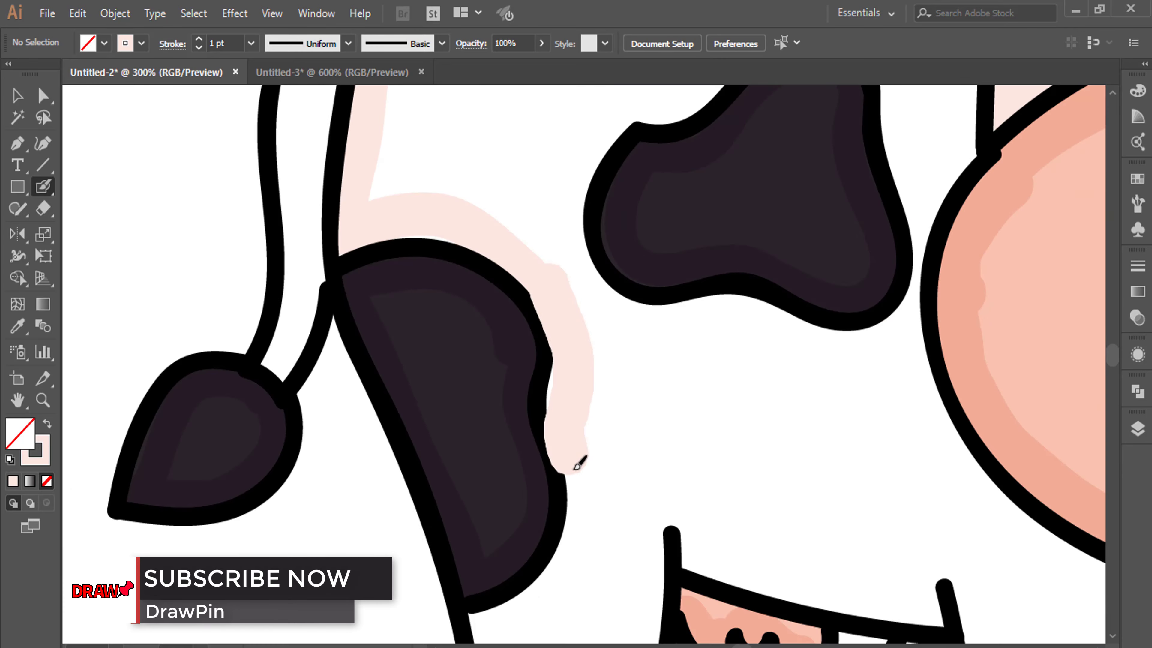
pyautogui.moveTo(522, 372); pyautogui.dragTo(630, 484)
pyautogui.hscroll(3, 630, 483)
pyautogui.scroll(2, 676, 308)
pyautogui.moveTo(603, 182); pyautogui.dragTo(730, 290)
pyautogui.scroll(-2, 450, 296)
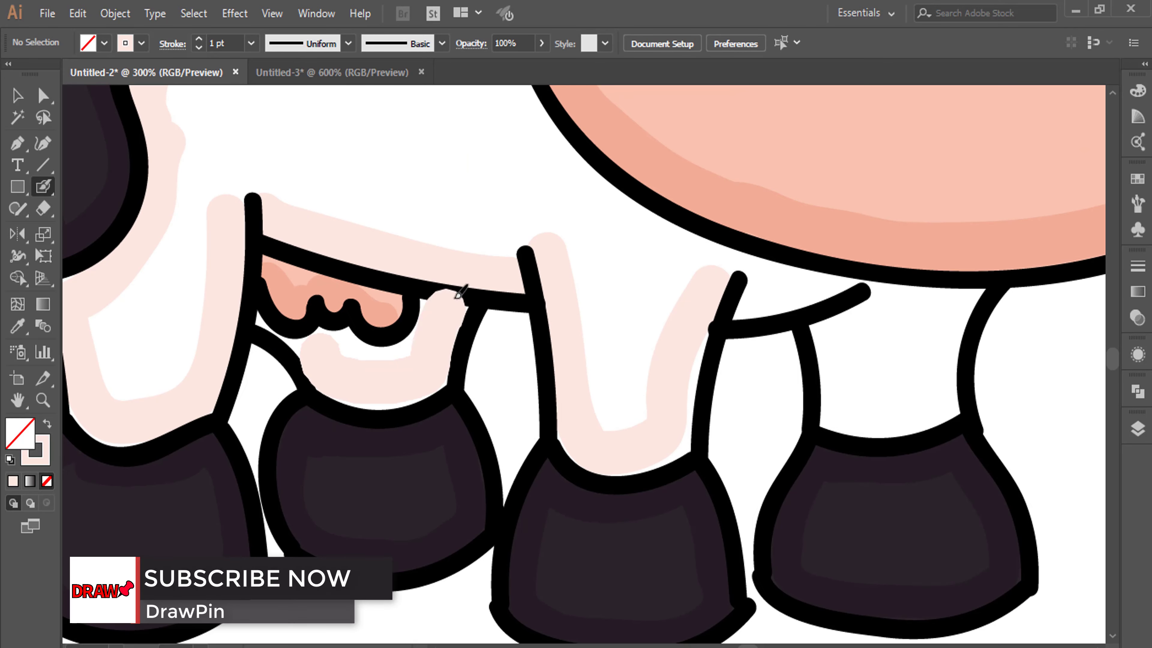
# Step: Zoom to 100% to view the finished cow and return to the Selection tool
pyautogui.scroll(3, 630, 399)
pyautogui.scroll(2, 385, 218)
pyautogui.scroll(3, 592, 515)
pyautogui.scroll(-2, 592, 514)
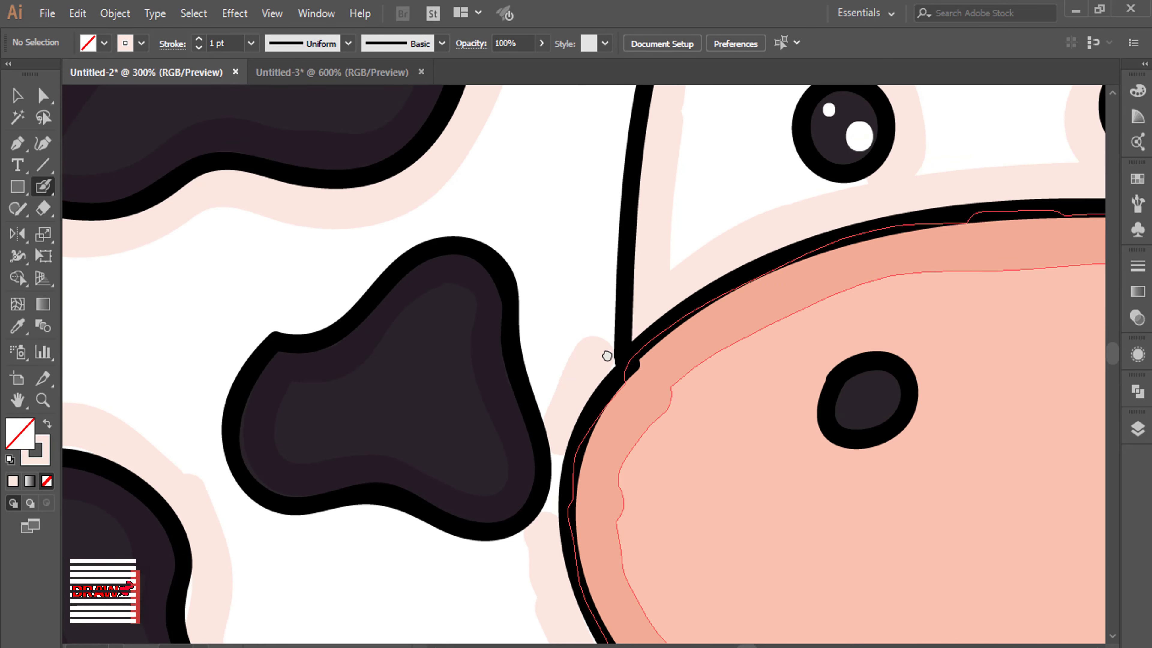
pyautogui.scroll(3, 610, 352)
pyautogui.scroll(3, 416, 496)
pyautogui.scroll(-3, 728, 377)
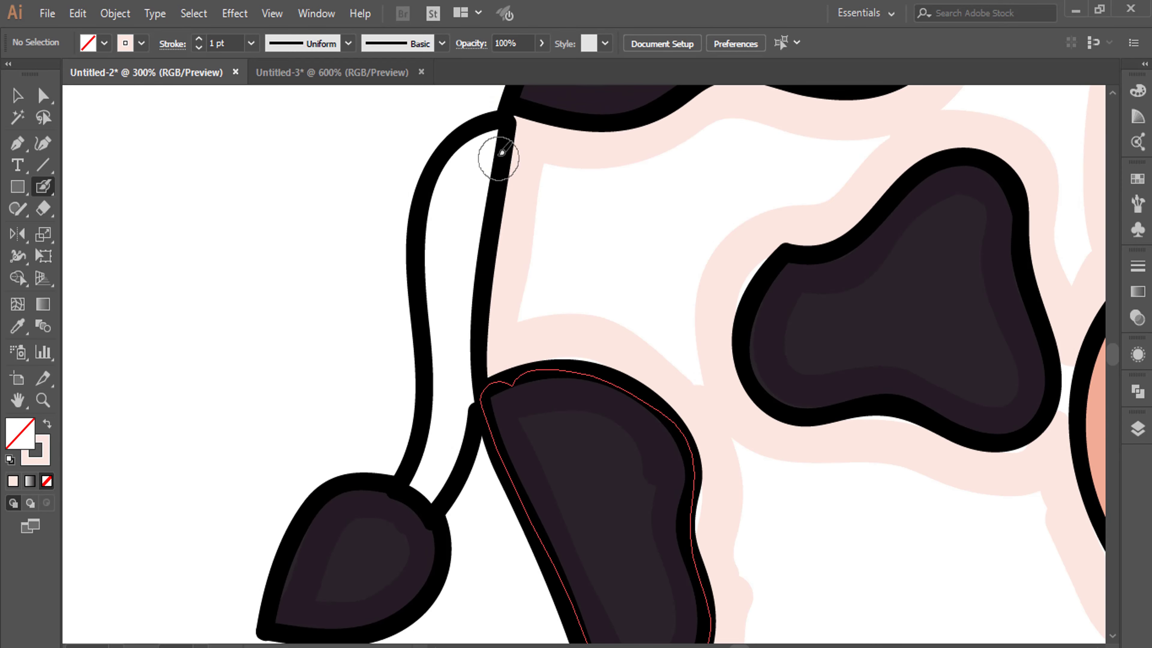
pyautogui.scroll(3, 712, 380)
pyautogui.hotkey('ctrl', '1')
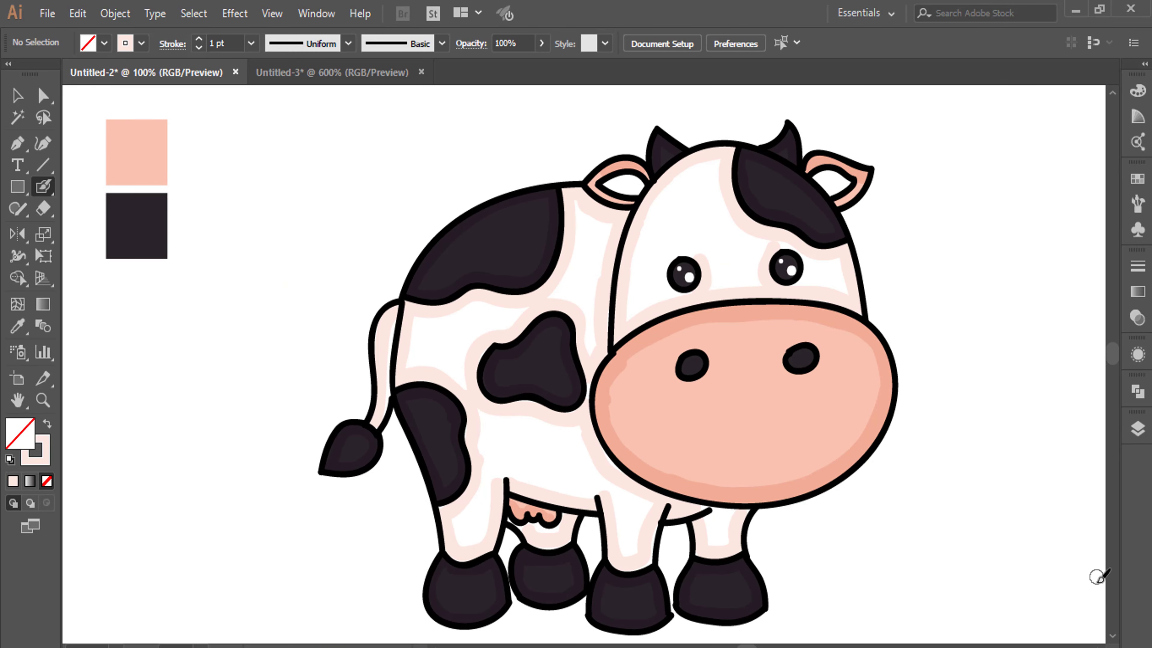
pyautogui.press('v')
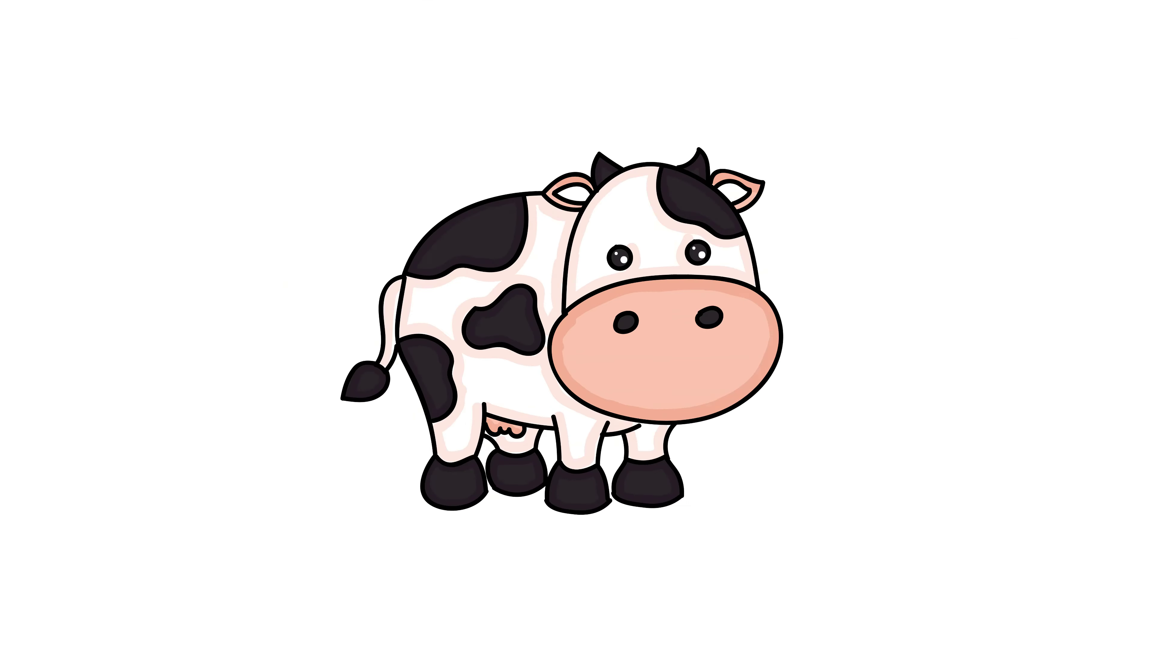